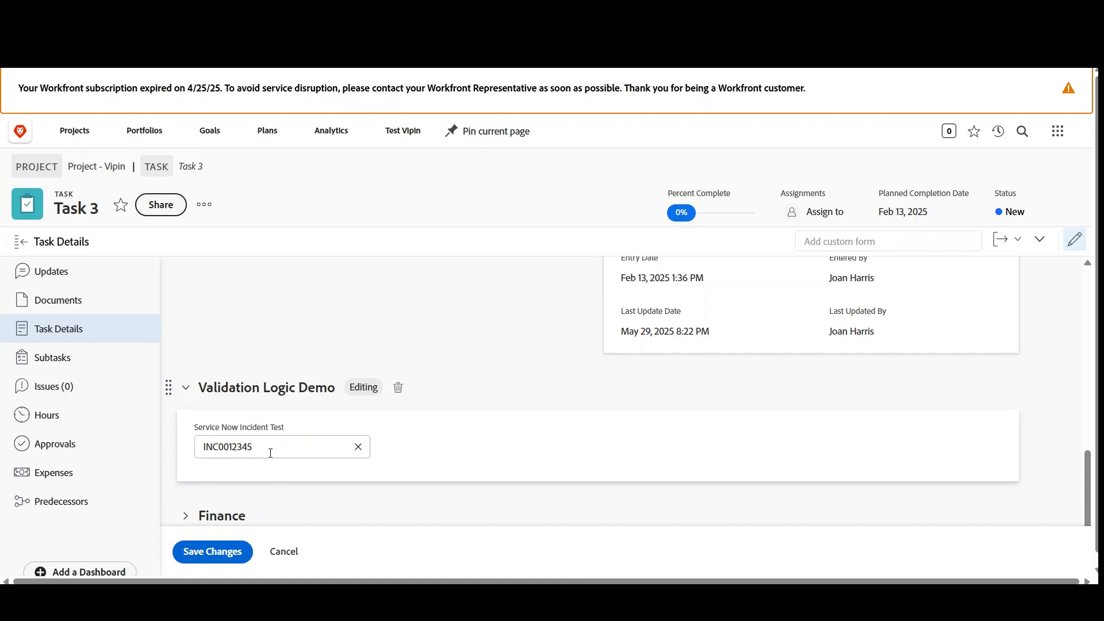
Test the Service Now Incident Test field by changing its value to INC00123451 and examine the validation message.
{"action": "left_click_drag", "start_coordinate": [271, 453], "coordinate": [196, 449]}
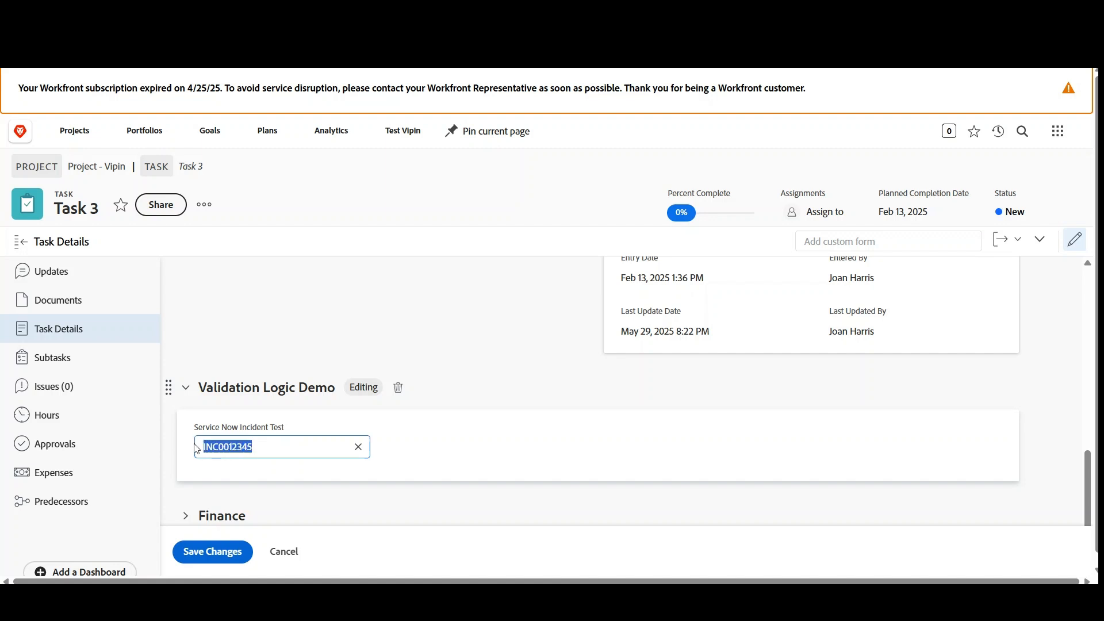
{"action": "left_click", "coordinate": [231, 448]}
{"action": "left_click_drag", "start_coordinate": [265, 452], "coordinate": [173, 443]}
{"action": "left_click", "coordinate": [271, 448]}
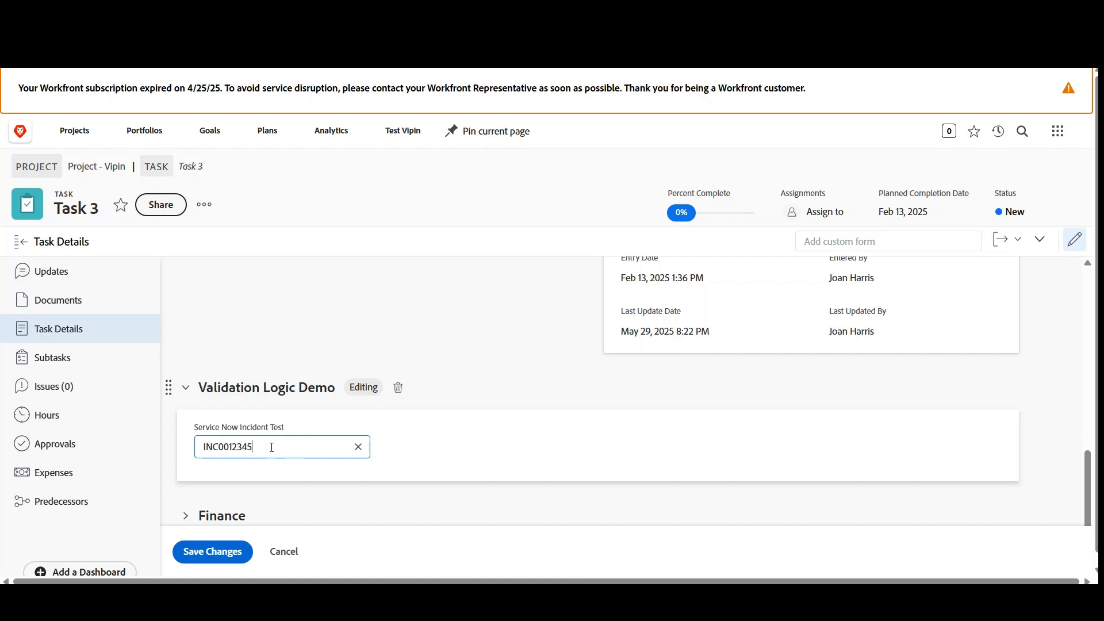
{"action": "left_click", "coordinate": [468, 431]}
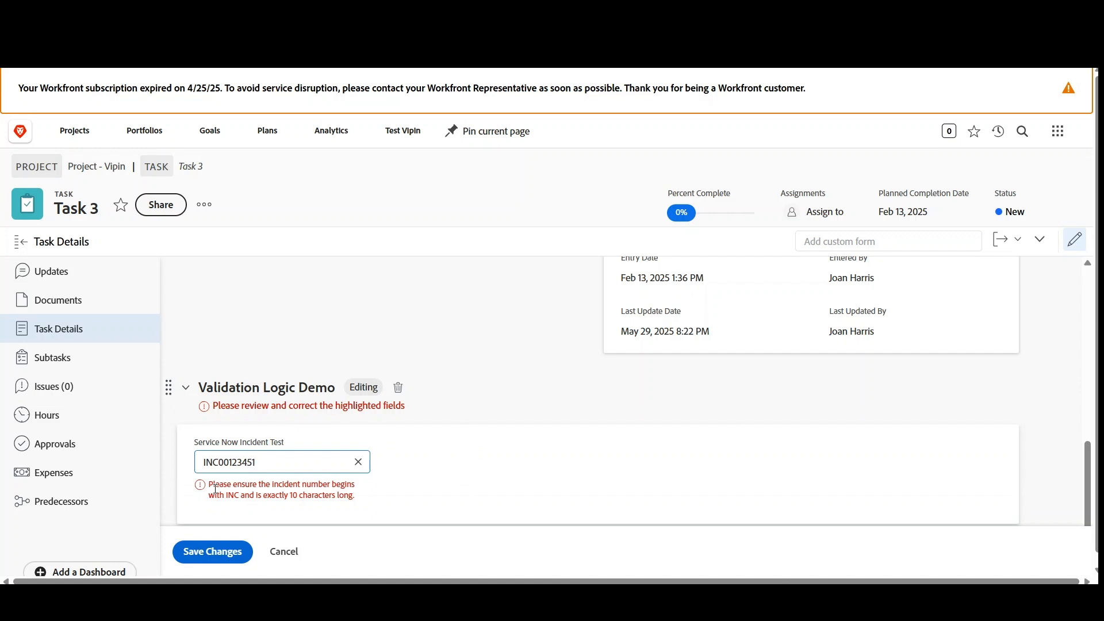
{"action": "left_click_drag", "start_coordinate": [214, 487], "coordinate": [282, 502]}
{"action": "left_click_drag", "start_coordinate": [354, 500], "coordinate": [195, 496]}
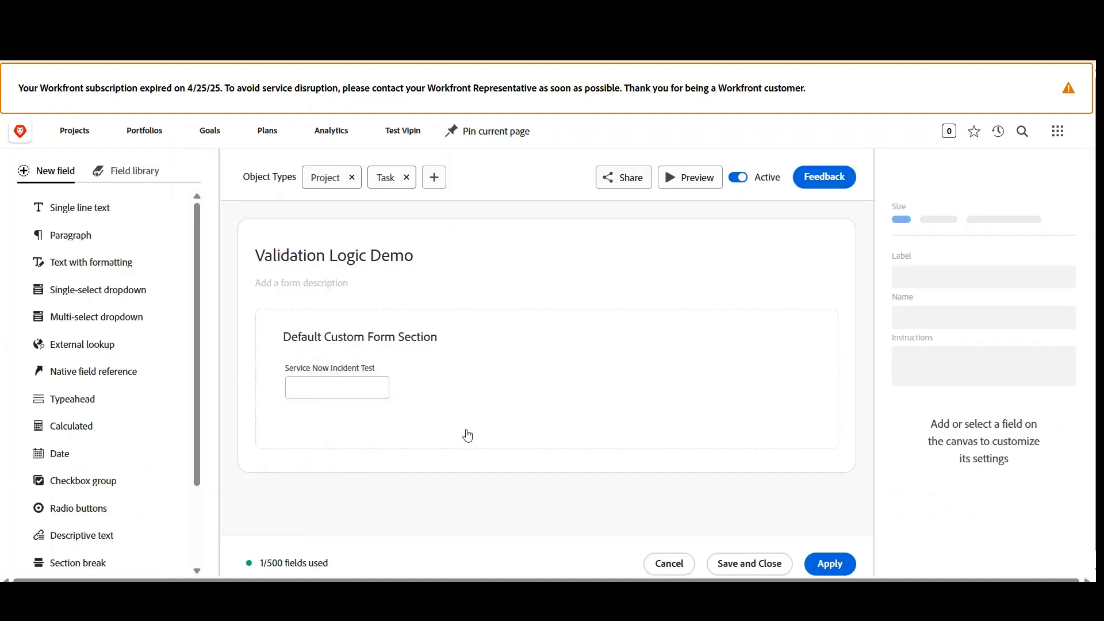
In the Validation Logic Demo form, replace the Service Now Incident Test field with a single line text field labelled Service Now Incident number.
{"action": "left_click", "coordinate": [342, 391]}
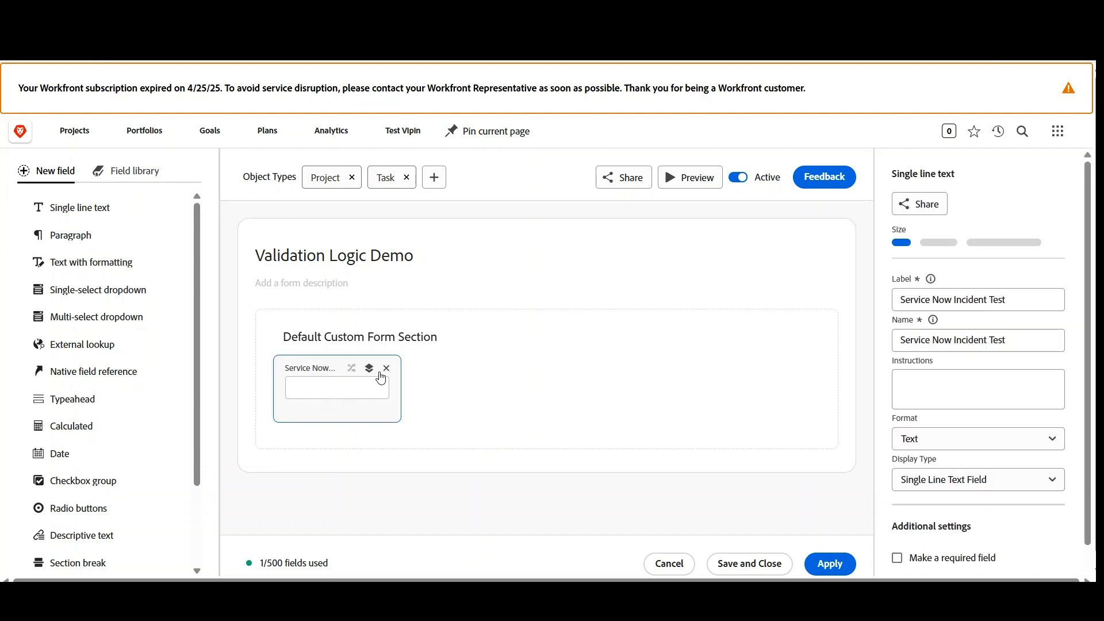
{"action": "left_click", "coordinate": [387, 371]}
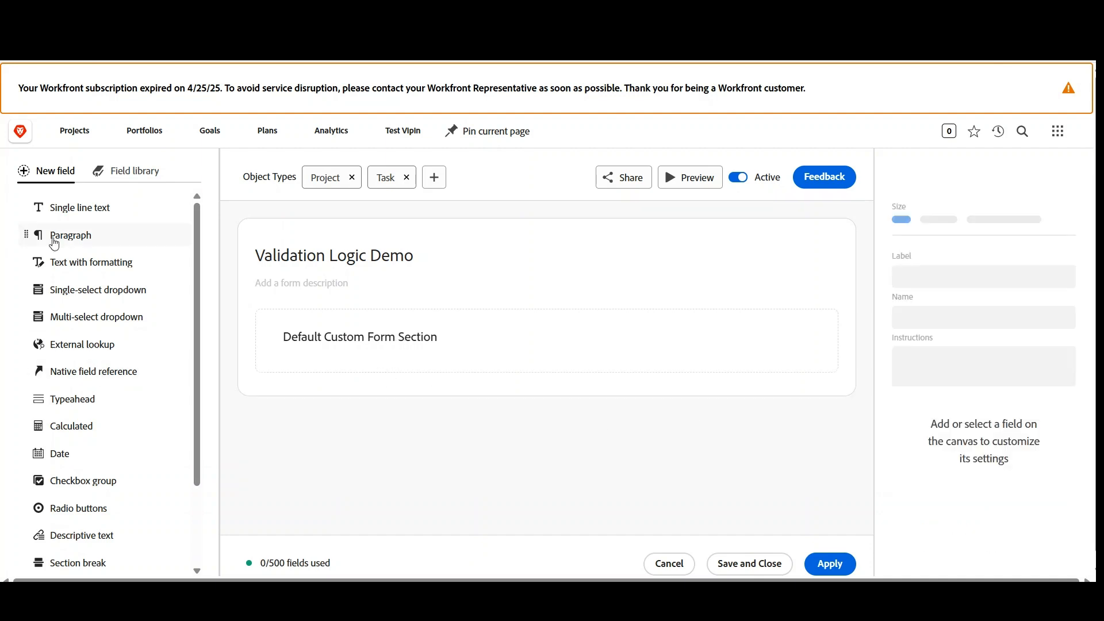
{"action": "left_click", "coordinate": [89, 214]}
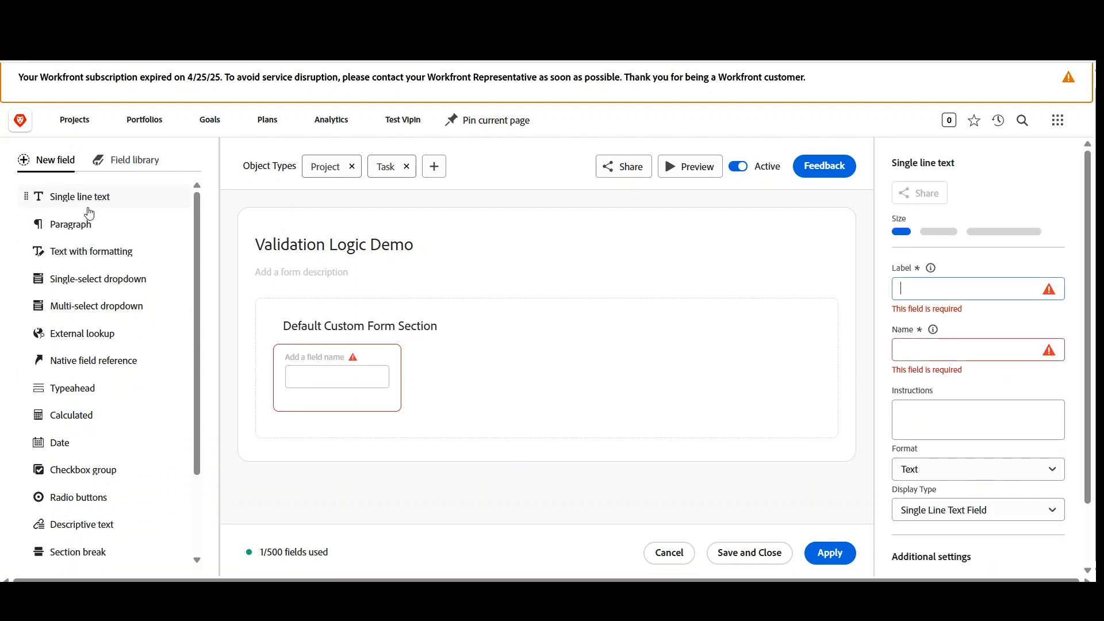
{"action": "left_click", "coordinate": [944, 289]}
{"action": "type", "text": "Ser"}
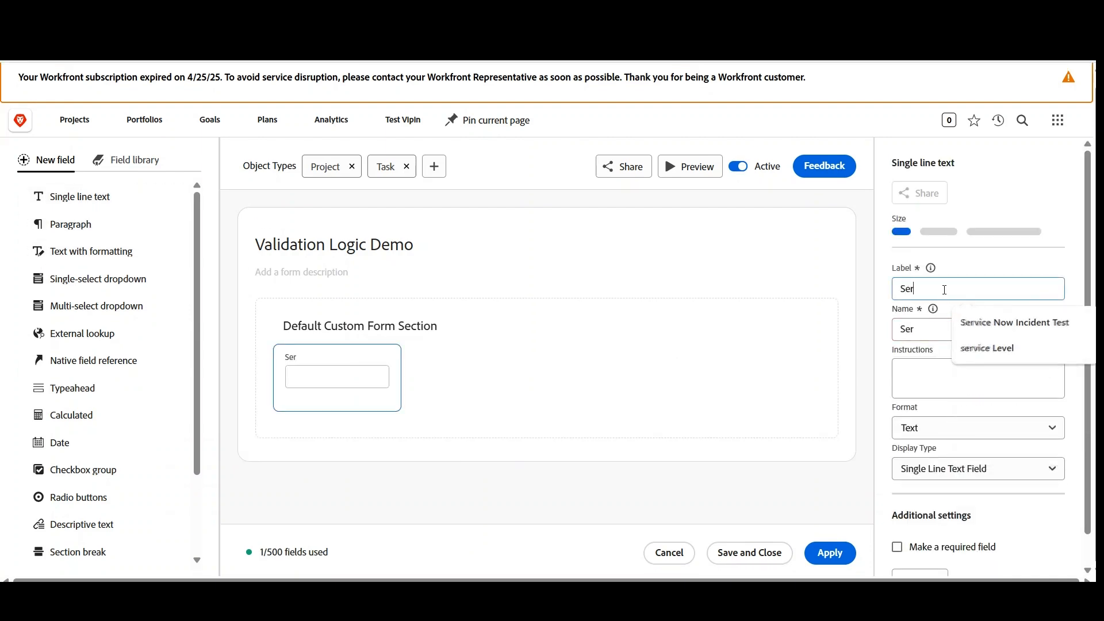
{"action": "type", "text": "vice No"}
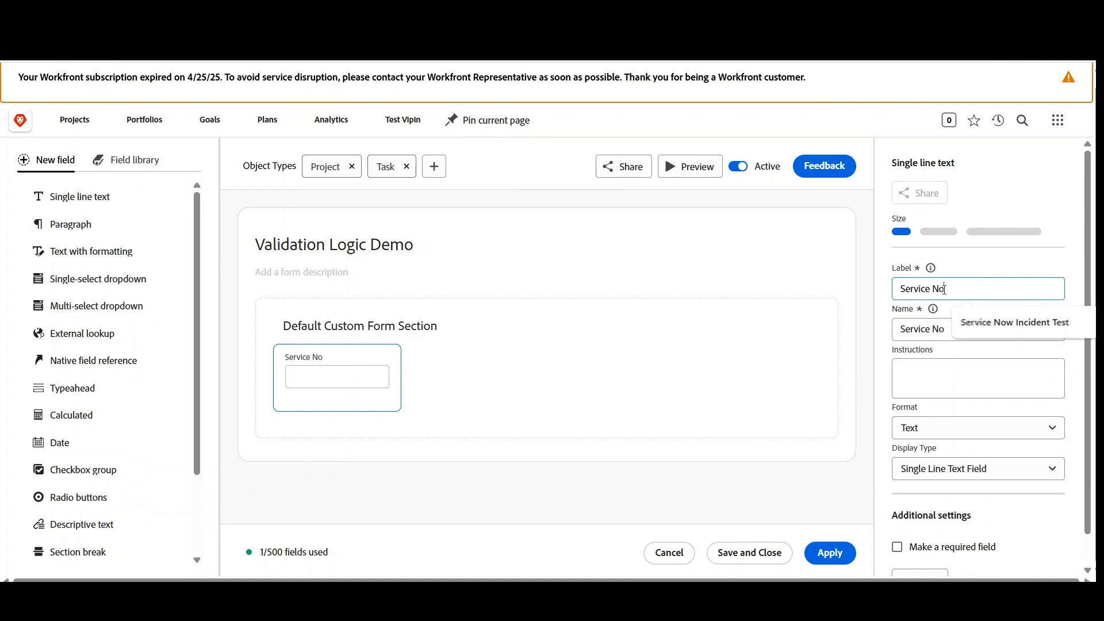
{"action": "type", "text": "w Incident number"}
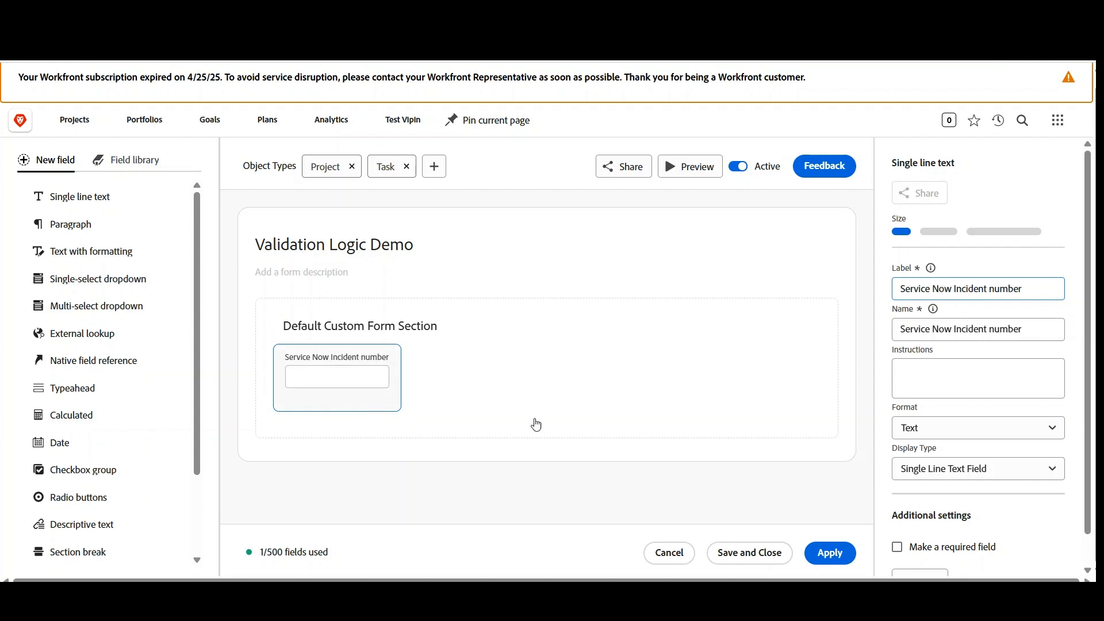
In the new field's validation logic, fill the IF expression with the placeholder condition and an empty quoted message.
{"action": "scroll", "coordinate": [998, 412], "scroll_direction": "down", "scroll_amount": 1}
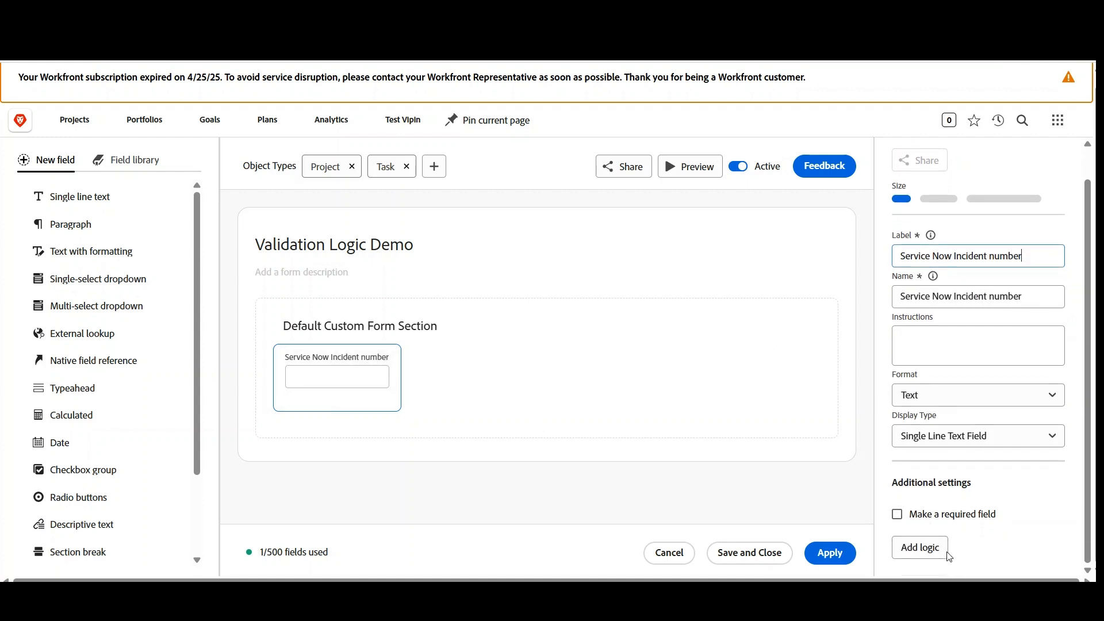
{"action": "left_click", "coordinate": [923, 554]}
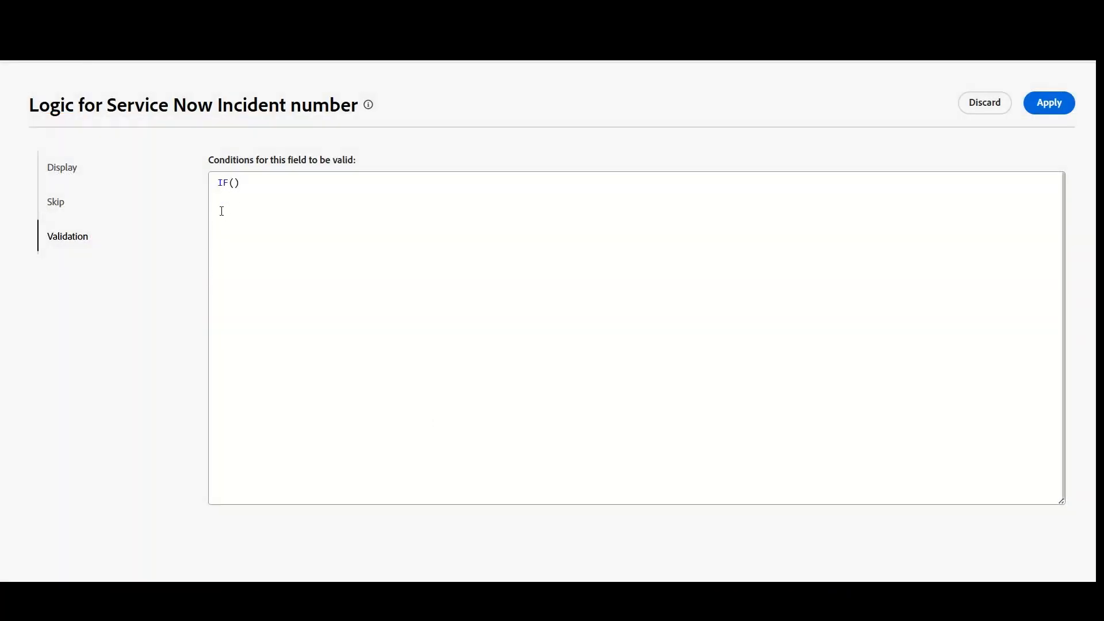
{"action": "left_click", "coordinate": [232, 183]}
{"action": "type", "text": "condition"}
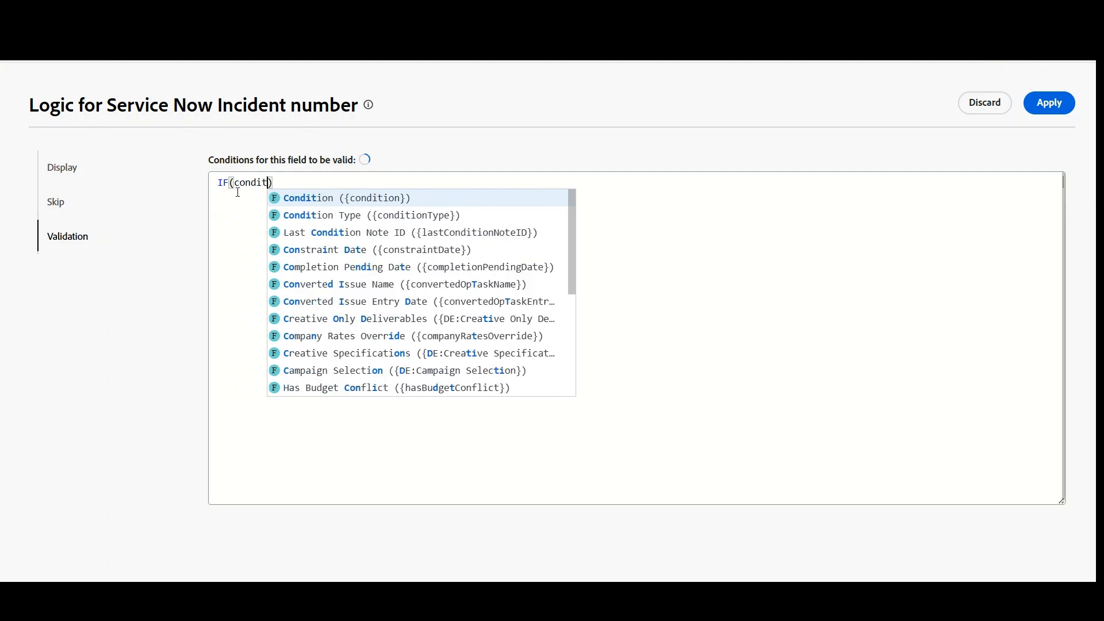
{"action": "type", "text": ","}
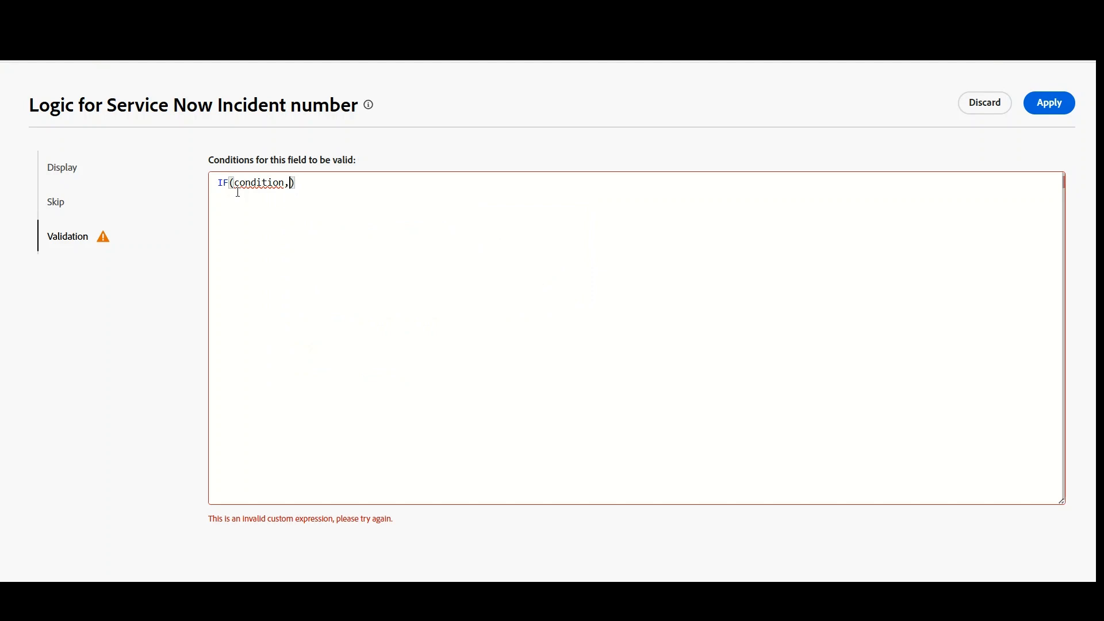
{"action": "type", "text": "''"}
Set the IF expression's message to 'Please make sure the incident number starts with INC and is exactly 10 characters long'.
{"action": "left_click", "coordinate": [297, 191]}
{"action": "type", "text": "Please make sure the incident number starts with 'INC' and is exactly 10 characters long"}
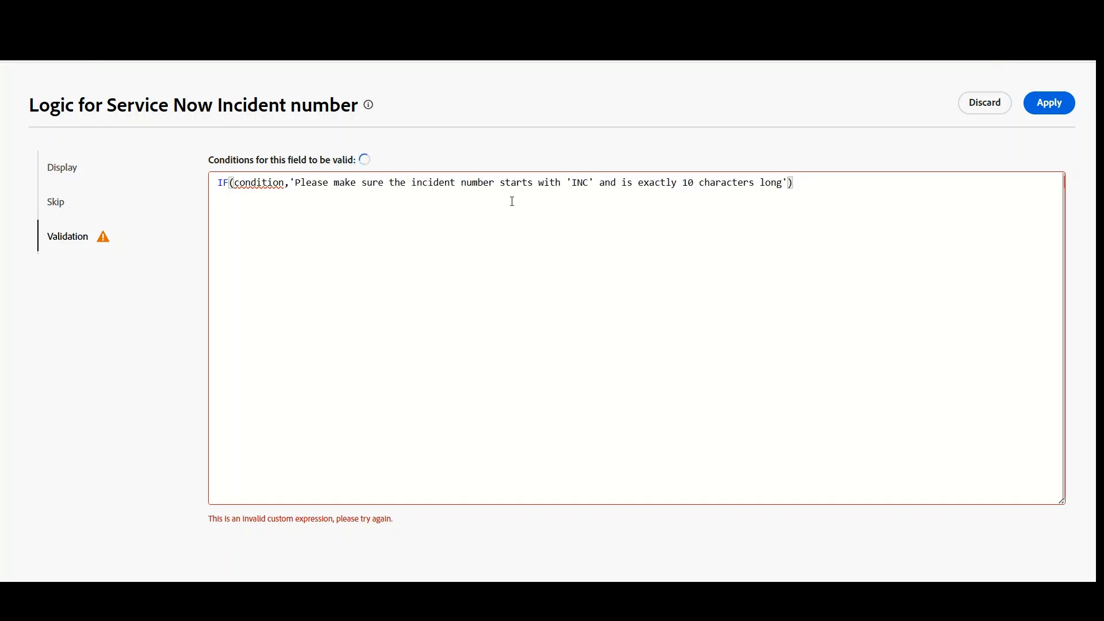
{"action": "left_click", "coordinate": [574, 183]}
{"action": "key", "text": "BackSpace"}
{"action": "left_click", "coordinate": [589, 194]}
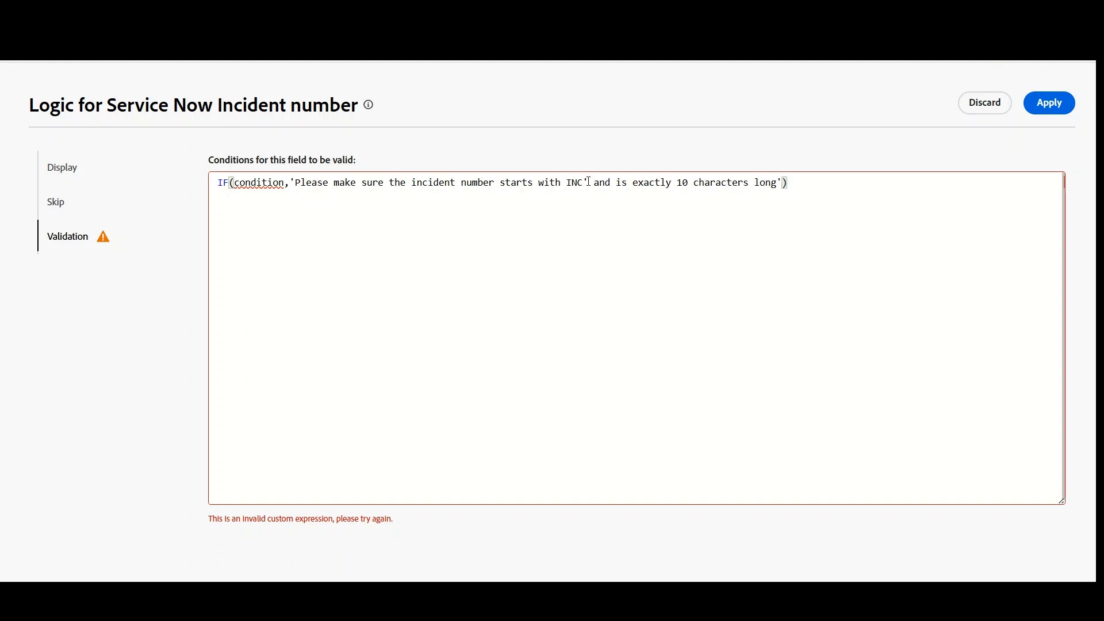
{"action": "key", "text": "BackSpace"}
Replace the condition placeholder in the IF expression with the LEN function.
{"action": "double_click", "coordinate": [276, 183]}
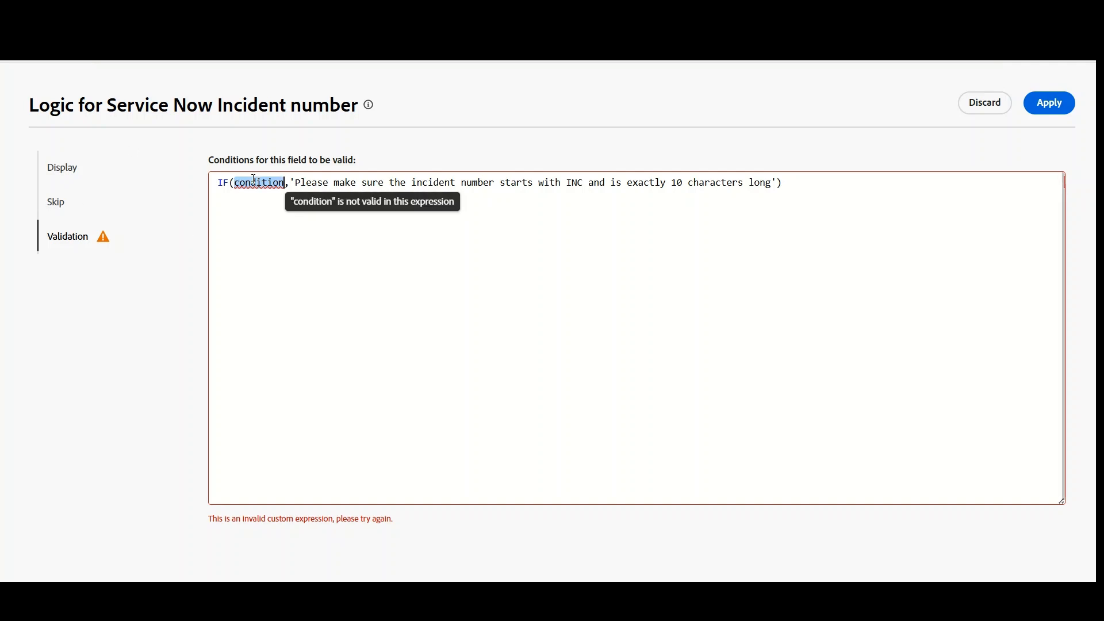
{"action": "left_click_drag", "start_coordinate": [295, 183], "coordinate": [772, 183]}
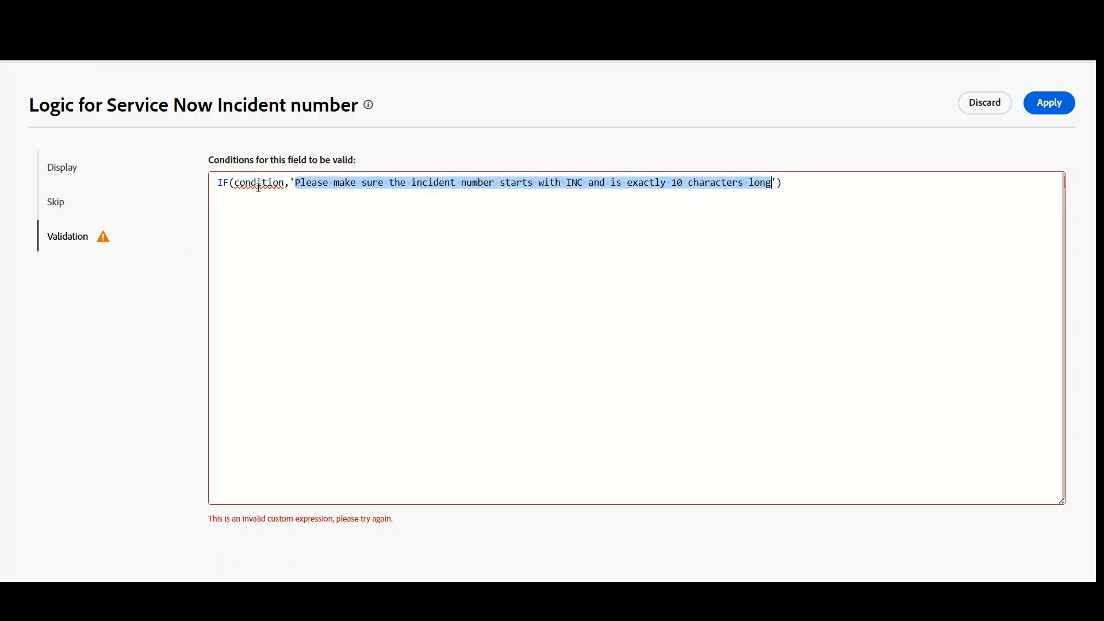
{"action": "left_click", "coordinate": [284, 183]}
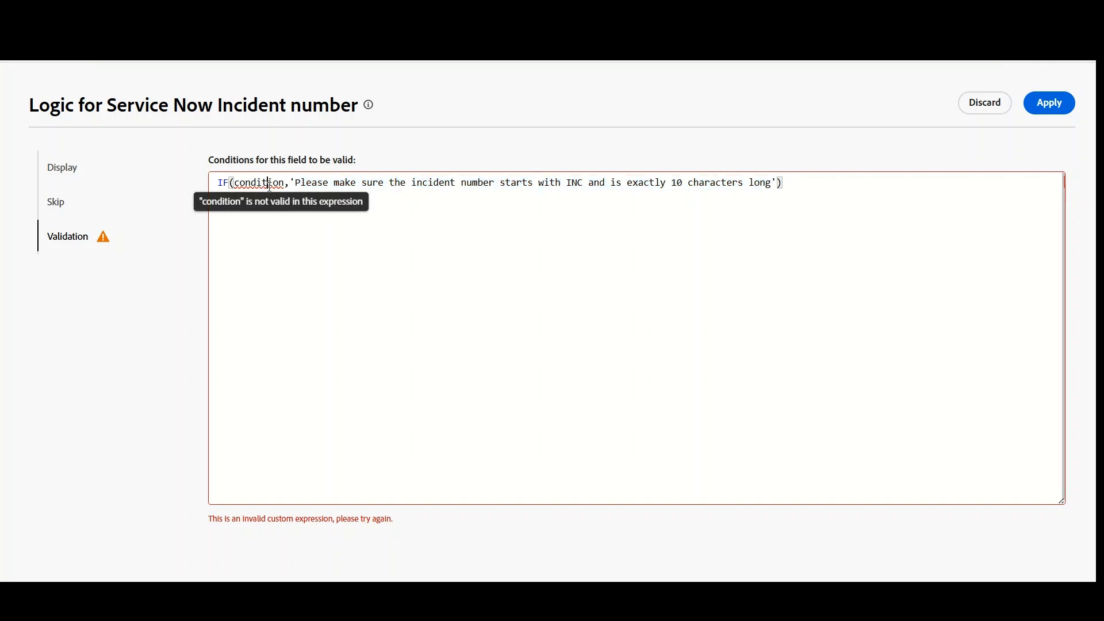
{"action": "double_click", "coordinate": [284, 182]}
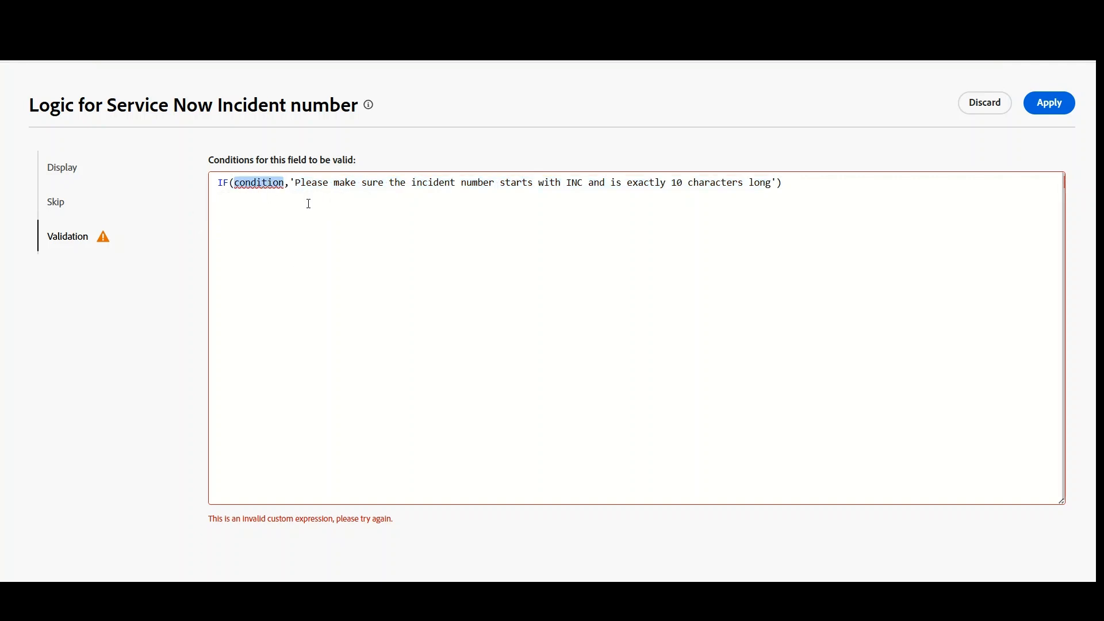
{"action": "type", "text": "LE"}
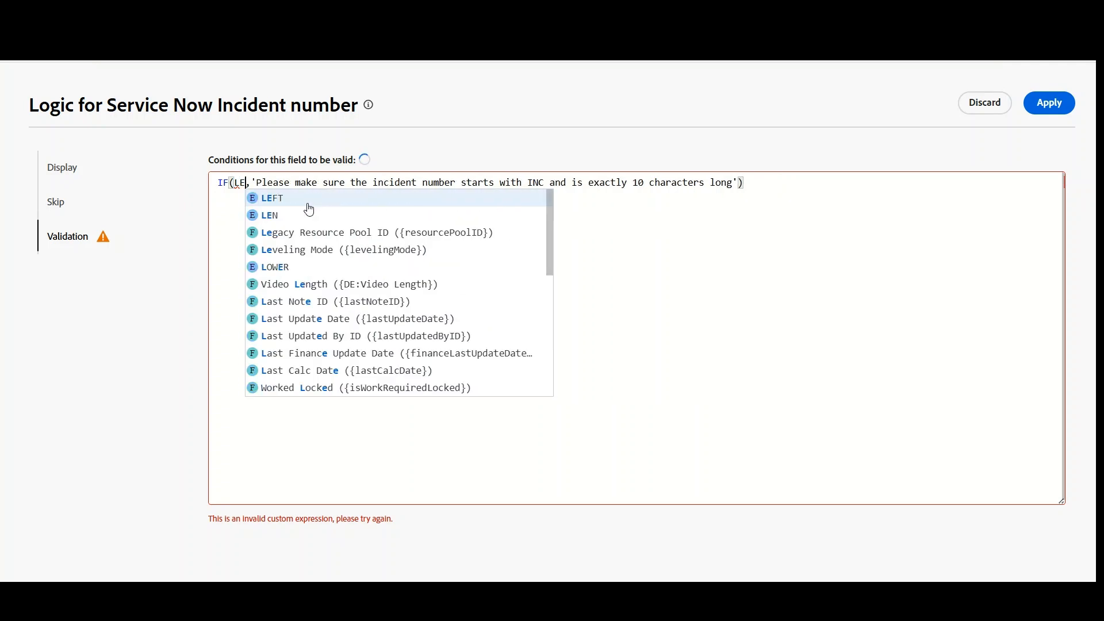
{"action": "type", "text": "N"}
{"action": "left_click", "coordinate": [308, 202]}
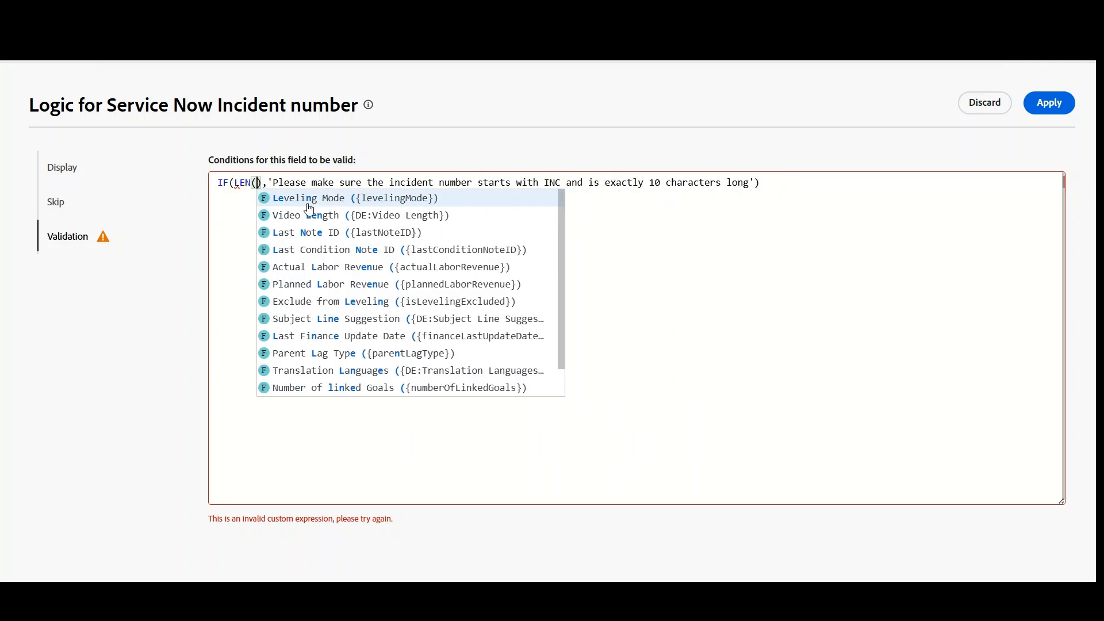
{"action": "key", "text": "Left"}
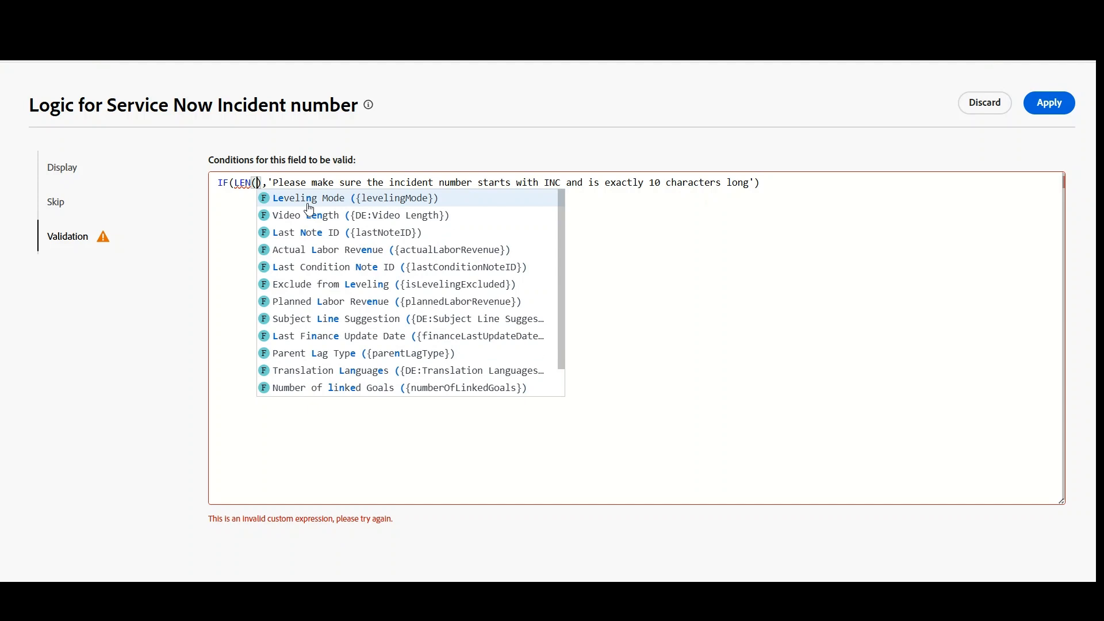
{"action": "key", "text": "Escape"}
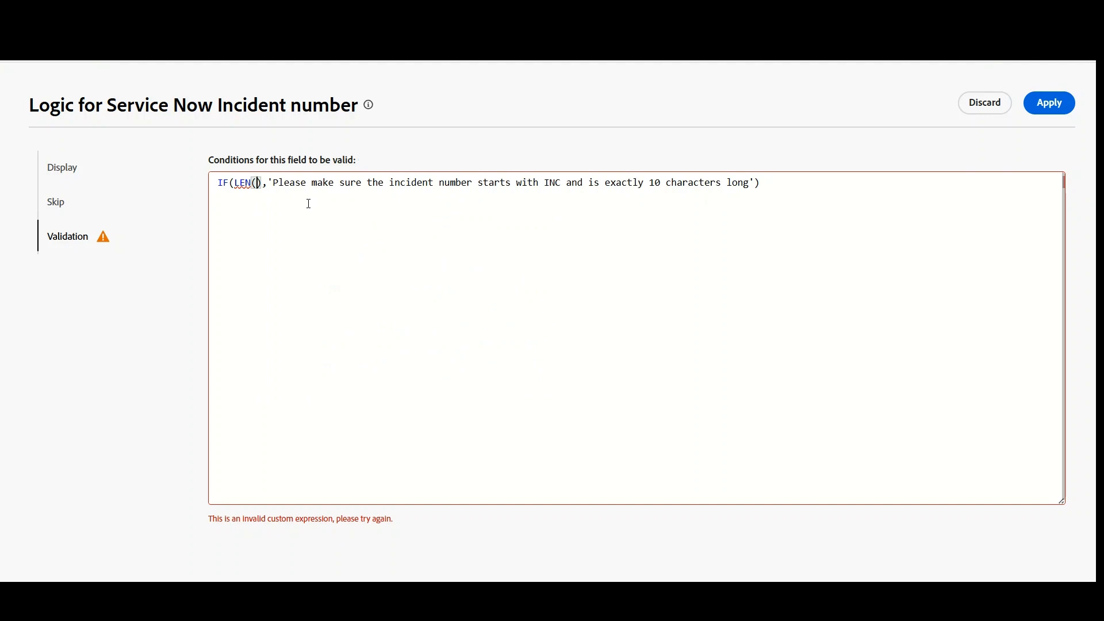
Inside the LEN parentheses, begin a custom field reference in curly braces with DE:Service.
{"action": "type", "text": "{}"}
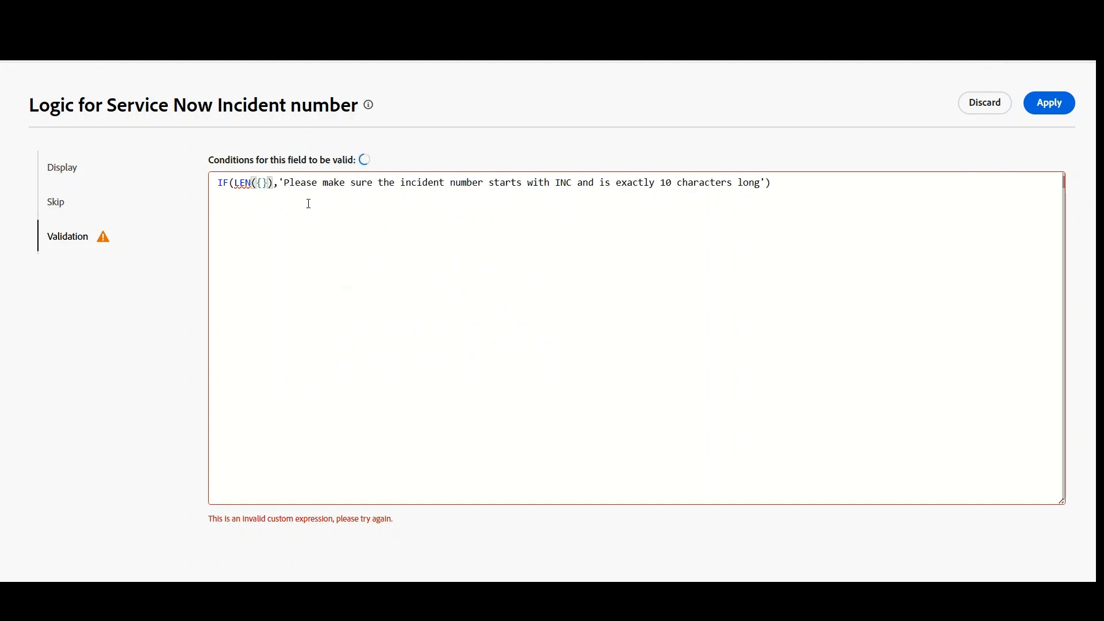
{"action": "type", "text": "DE"}
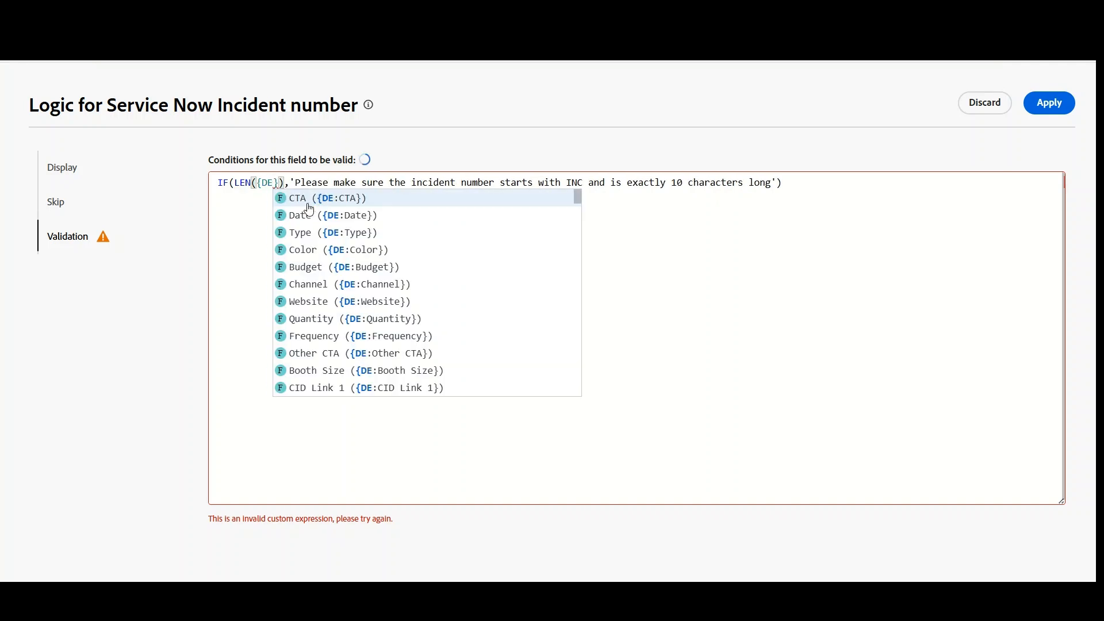
{"action": "type", "text": ":"}
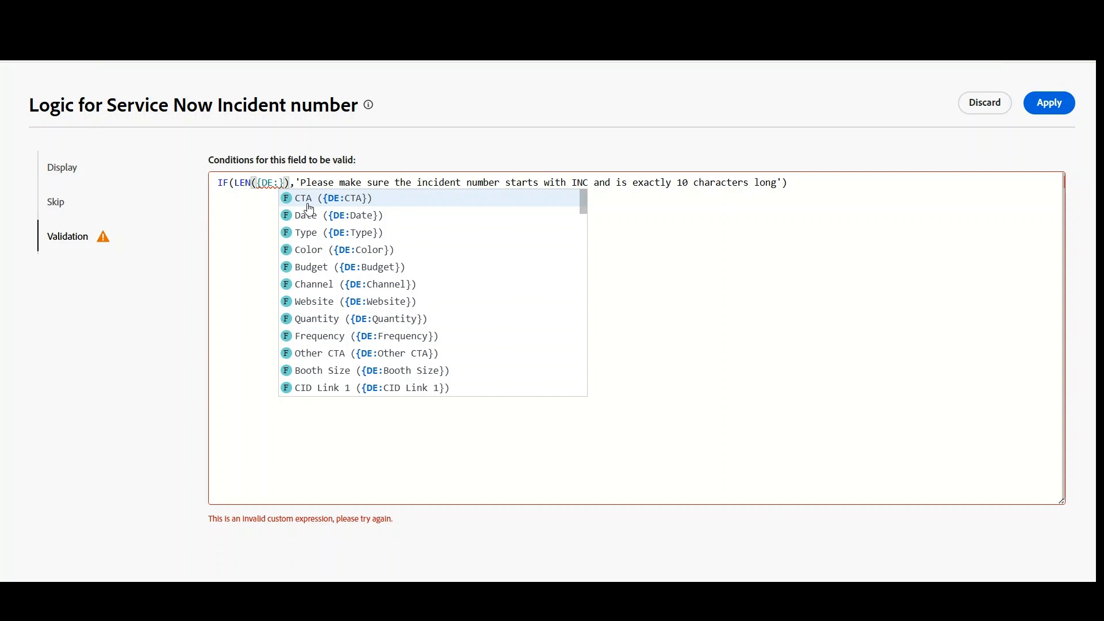
{"action": "type", "text": "Service"}
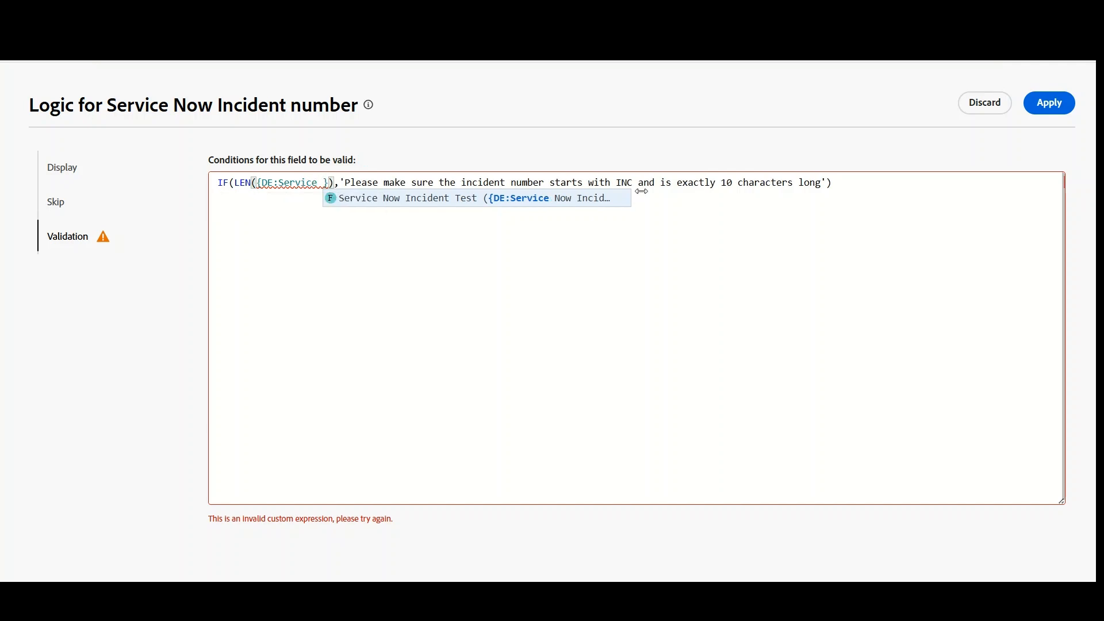
Copy the entire draft validation expression.
{"action": "left_click_drag", "start_coordinate": [855, 185], "coordinate": [49, 167]}
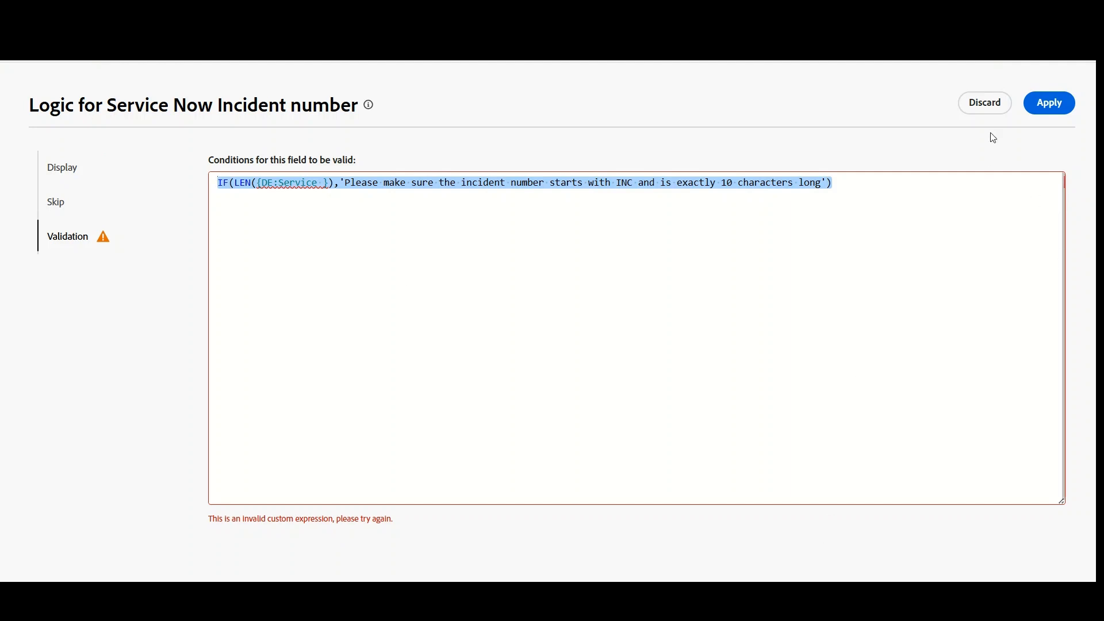
{"action": "left_click", "coordinate": [873, 185]}
{"action": "left_click_drag", "start_coordinate": [873, 185], "coordinate": [53, 196]}
{"action": "key", "text": "ctrl+c"}
Discard the logic conditions and save the form with the new Service Now Incident number field.
{"action": "left_click", "coordinate": [969, 115]}
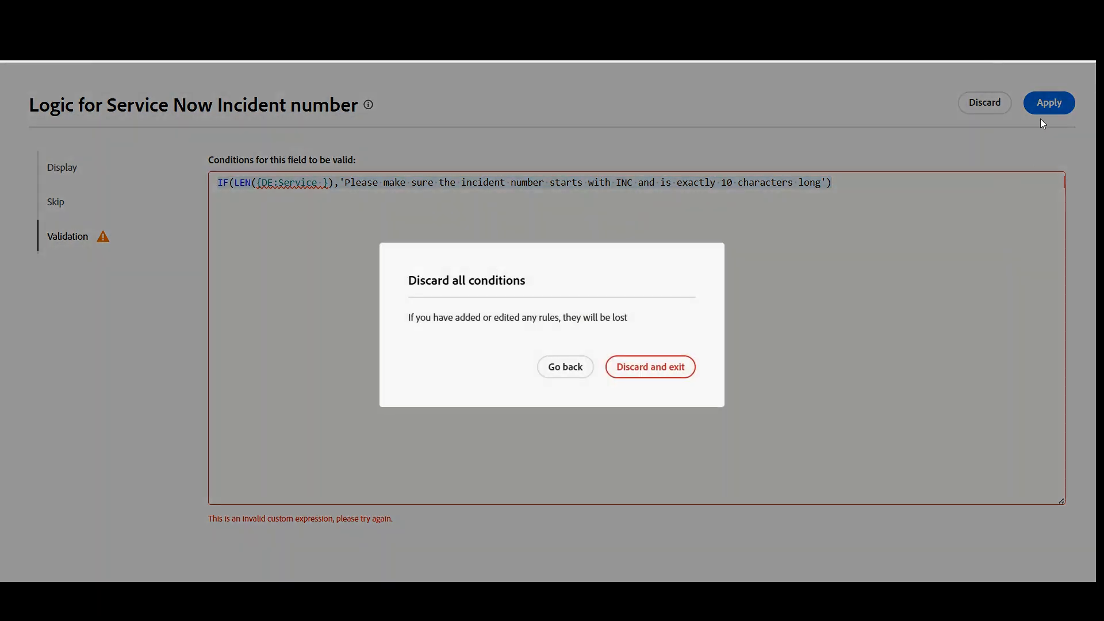
{"action": "left_click", "coordinate": [656, 362]}
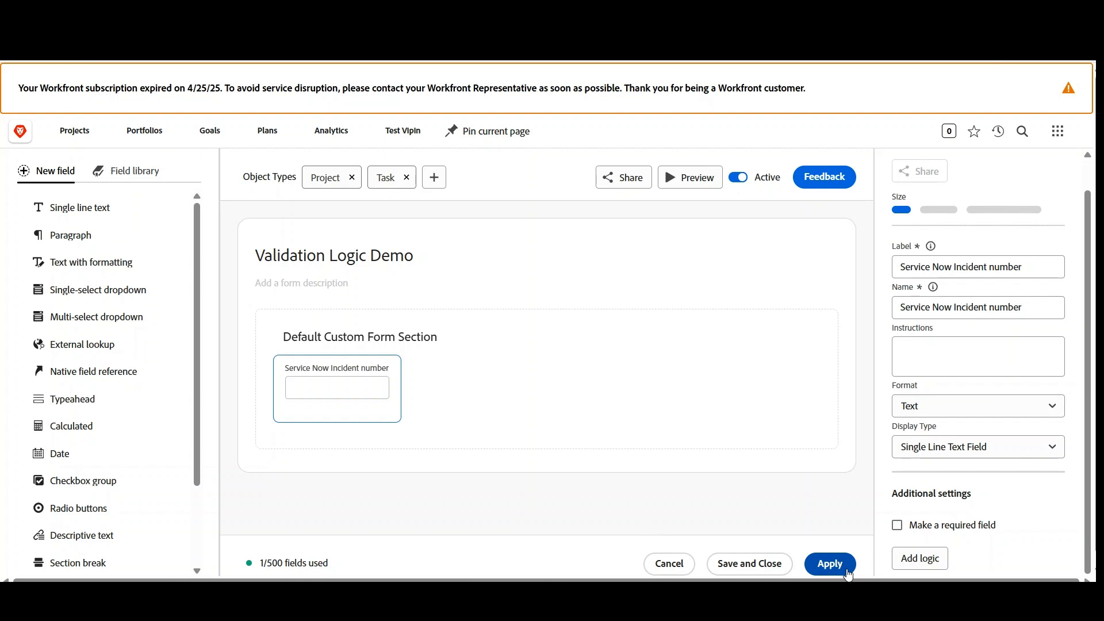
{"action": "left_click", "coordinate": [829, 564]}
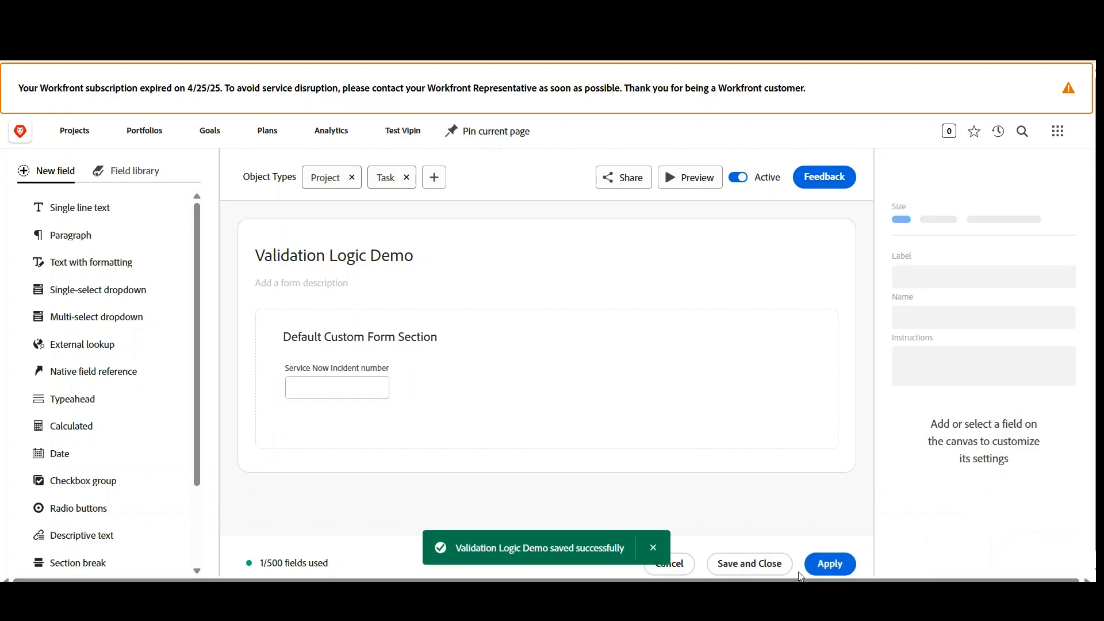
Reopen the validation logic of the Service Now Incident number field and replace its contents with the copied draft expression.
{"action": "left_click", "coordinate": [353, 405]}
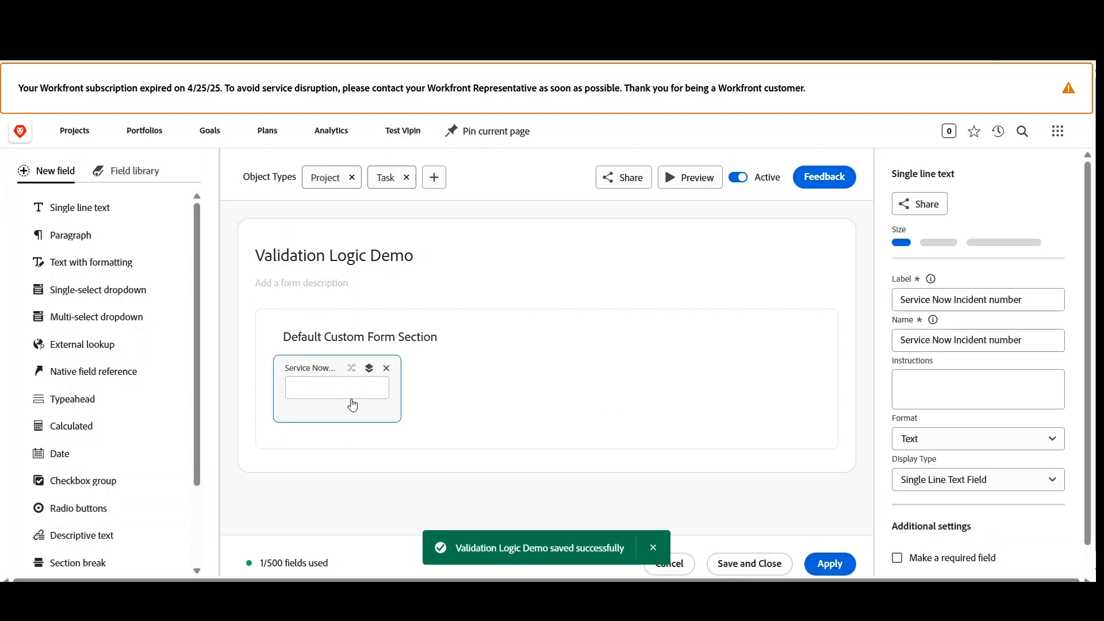
{"action": "scroll", "coordinate": [1003, 482], "scroll_direction": "down", "scroll_amount": 1}
{"action": "left_click", "coordinate": [920, 558]}
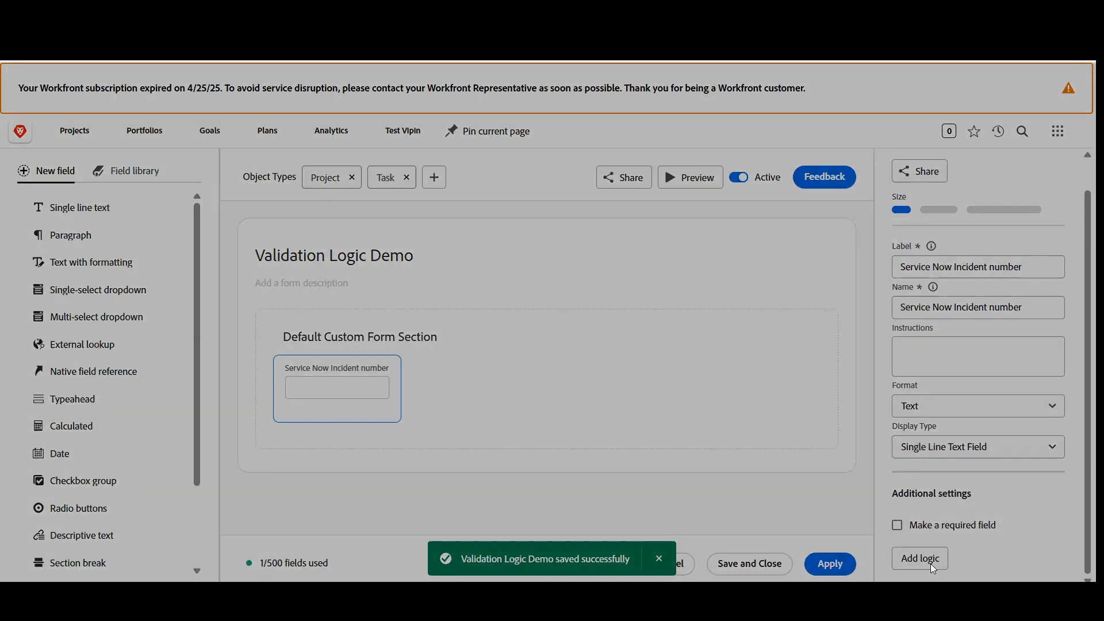
{"action": "left_click", "coordinate": [259, 183]}
{"action": "key", "text": "ctrl+a"}
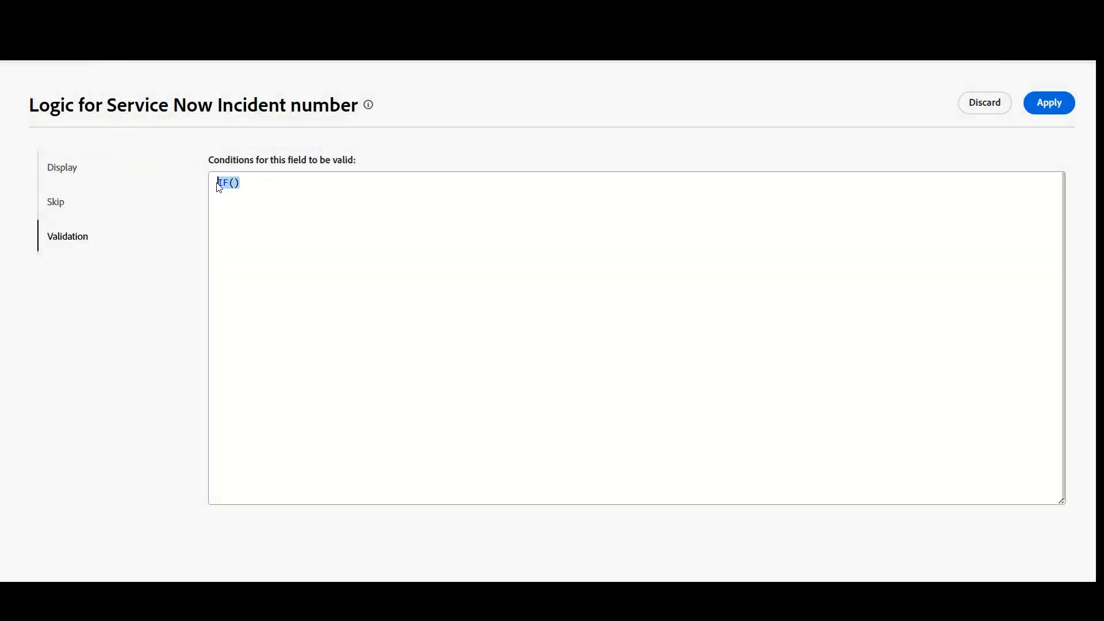
{"action": "key", "text": "ctrl+v"}
Complete the field reference inside LEN as {DE:Service Now Incident number} and remove the surplus space and closing brace.
{"action": "left_click", "coordinate": [316, 186]}
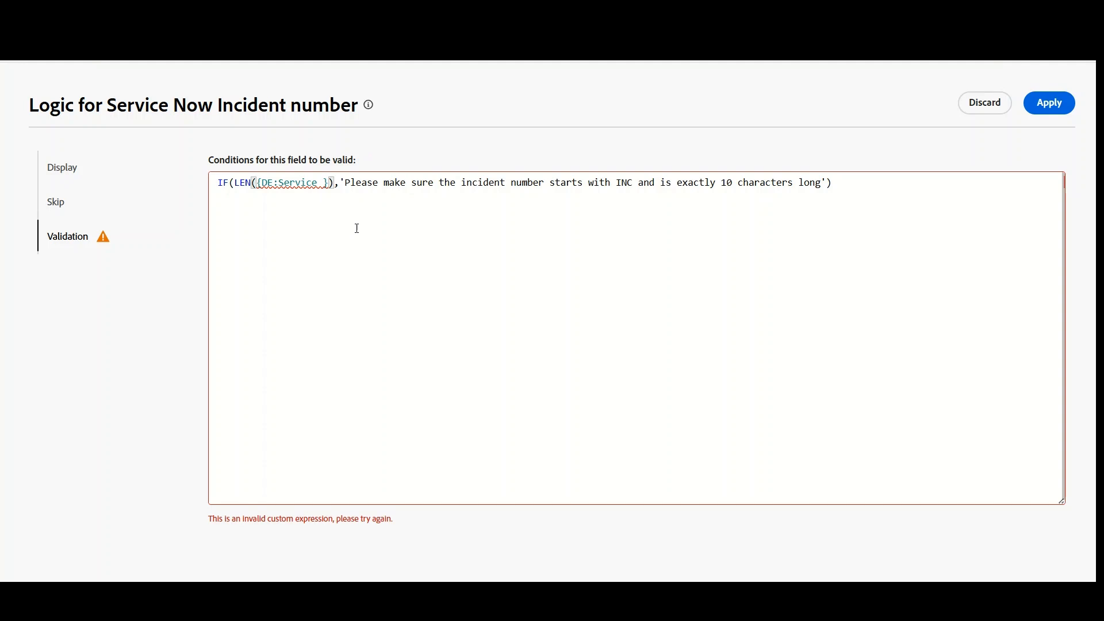
{"action": "key", "text": "ctrl+space"}
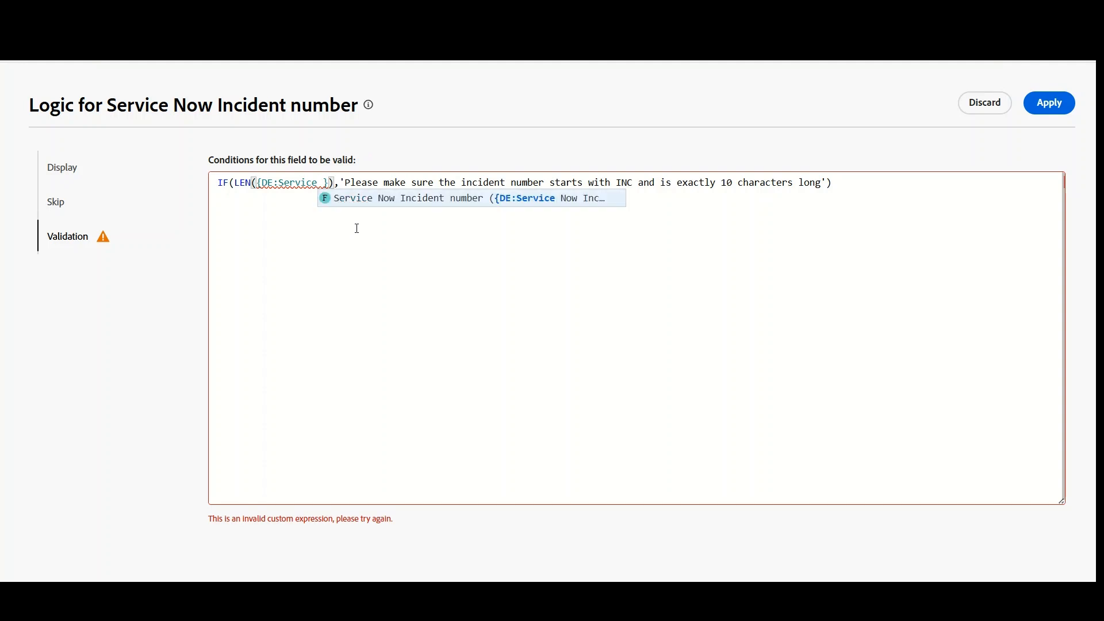
{"action": "key", "text": "Return"}
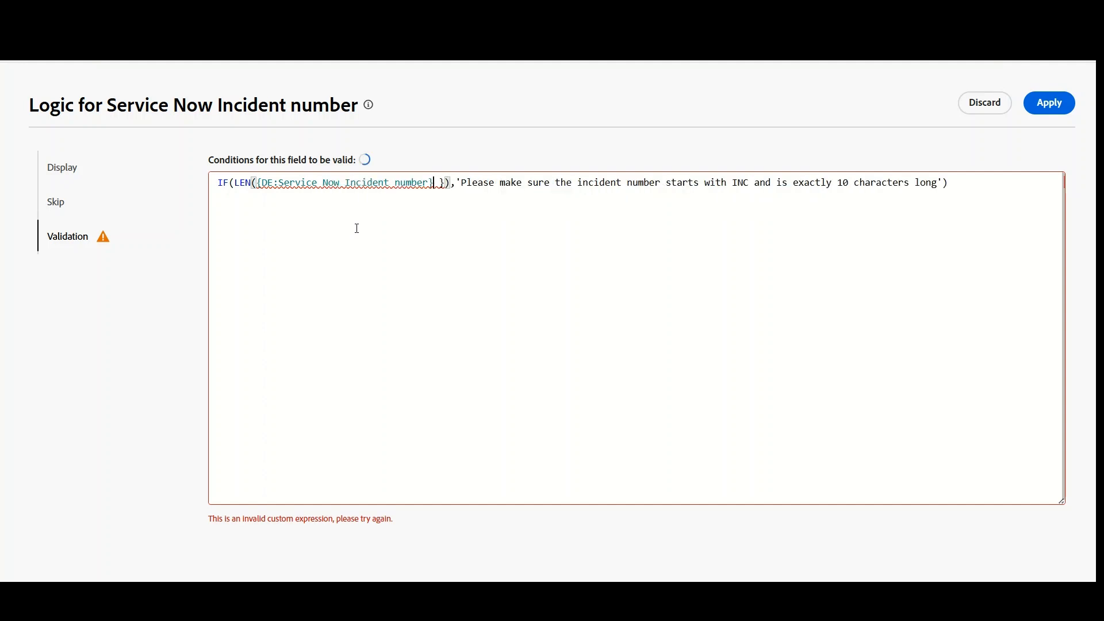
{"action": "mouse_move", "coordinate": [340, 194]}
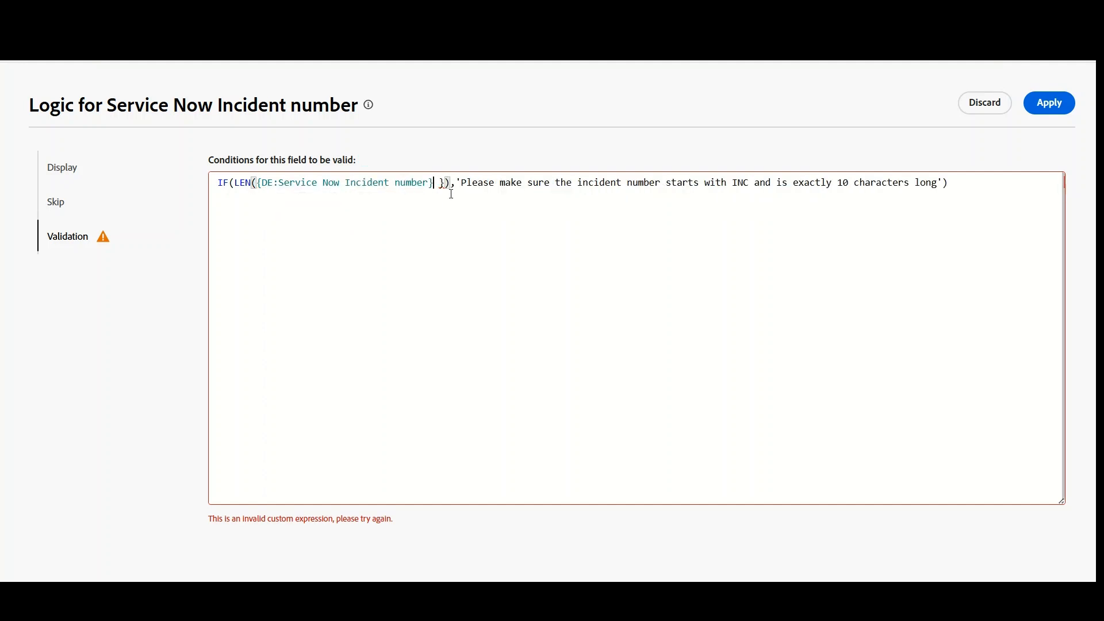
{"action": "mouse_move", "coordinate": [444, 182]}
{"action": "key", "text": "BackSpace"}
{"action": "key", "text": "BackSpace"}
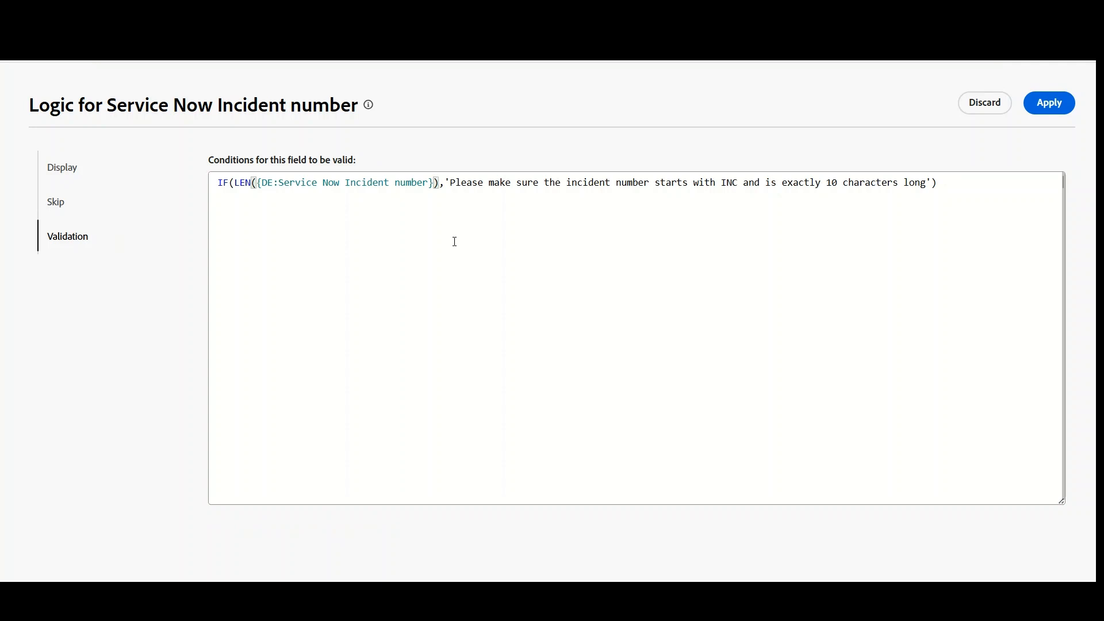
After the LEN function, add the comparison !=10 followed by the OR operator ||.
{"action": "type", "text": "!="}
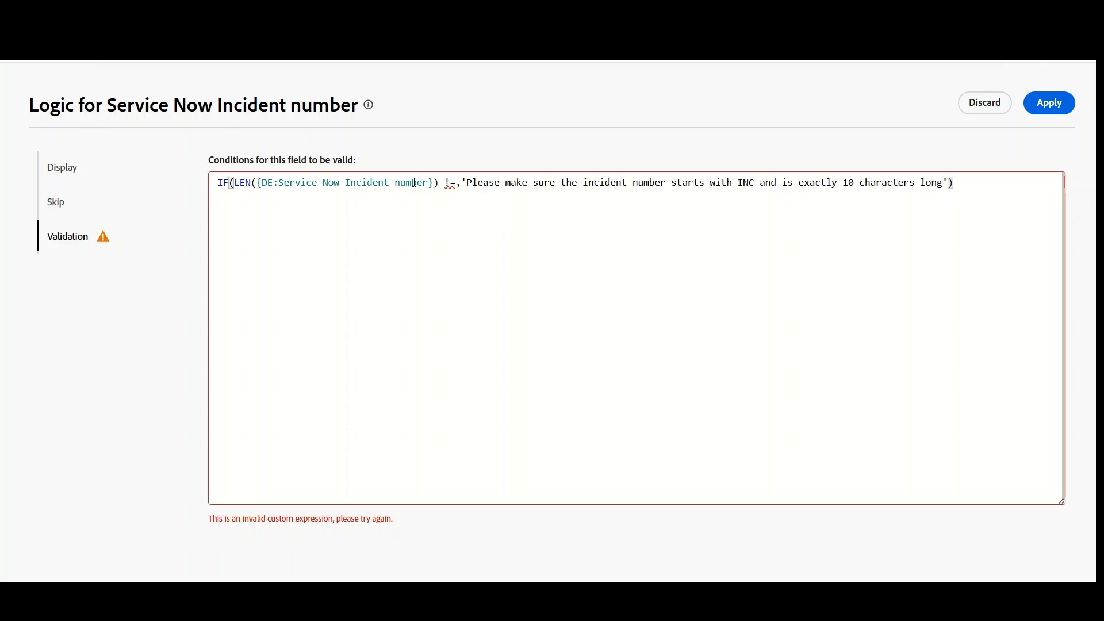
{"action": "type", "text": "10"}
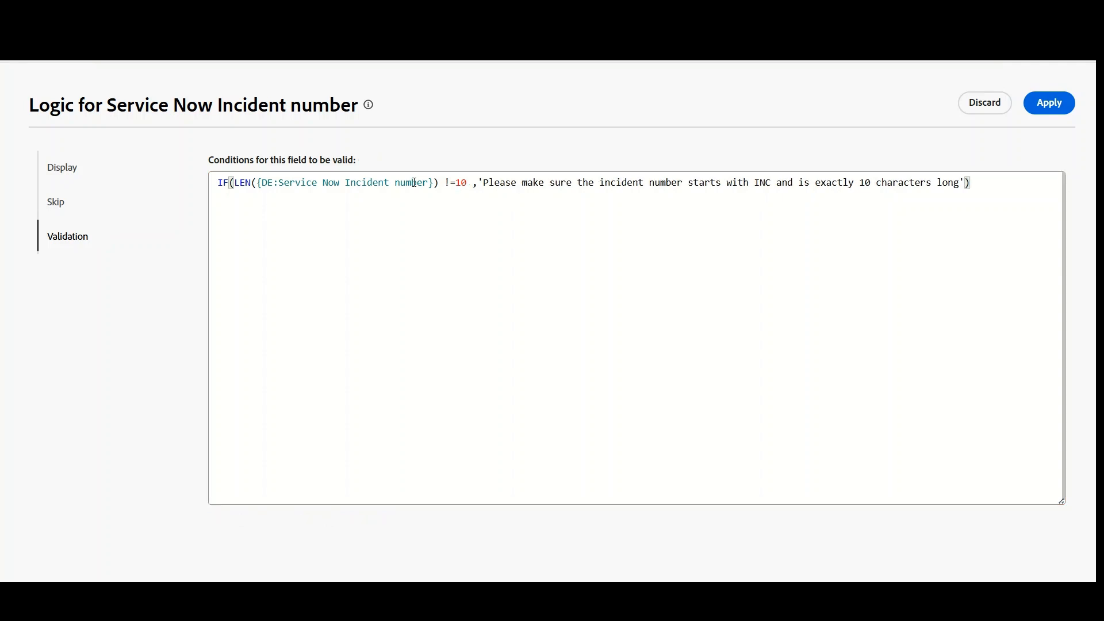
{"action": "type", "text": " ||"}
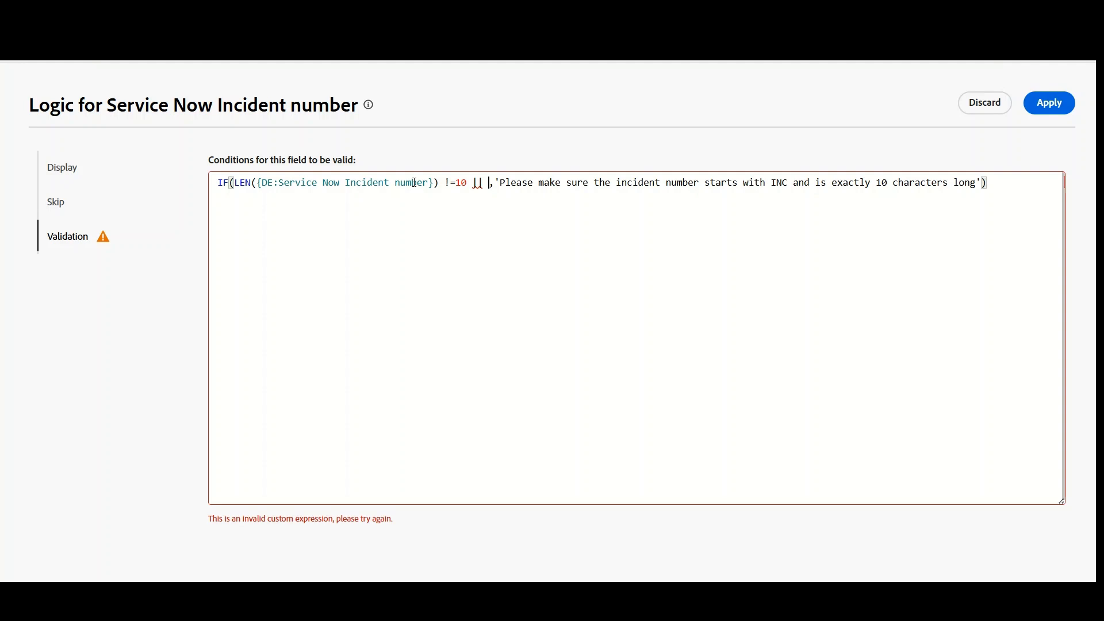
Insert the SUBSTR function as the second condition after the || operator.
{"action": "type", "text": "S"}
{"action": "key", "text": "BackSpace"}
{"action": "type", "text": "SUBST"}
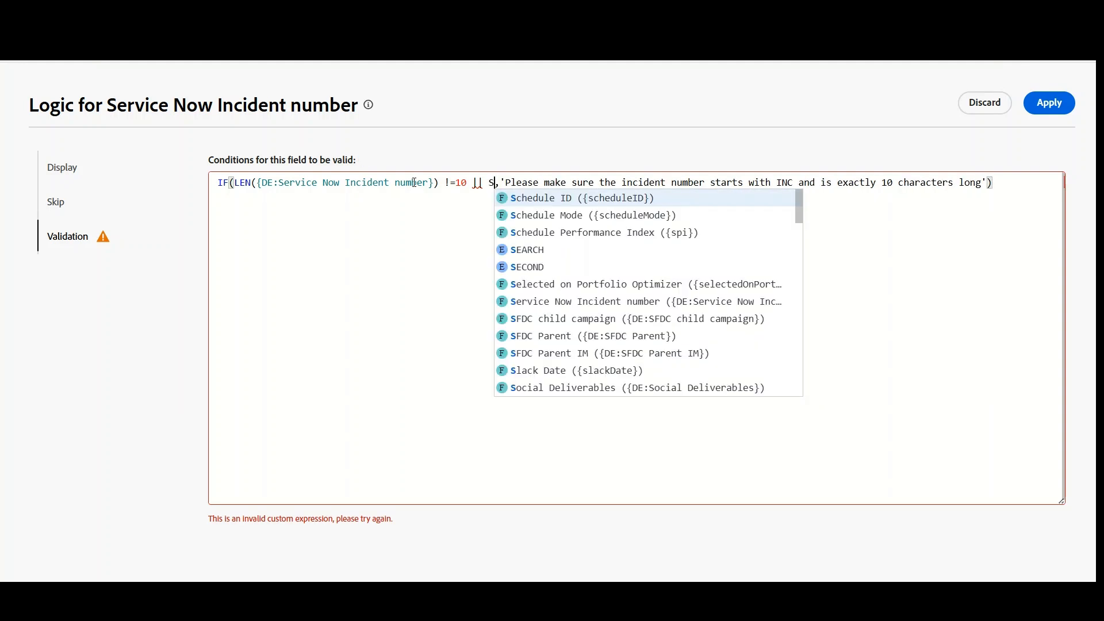
{"action": "type", "text": "R"}
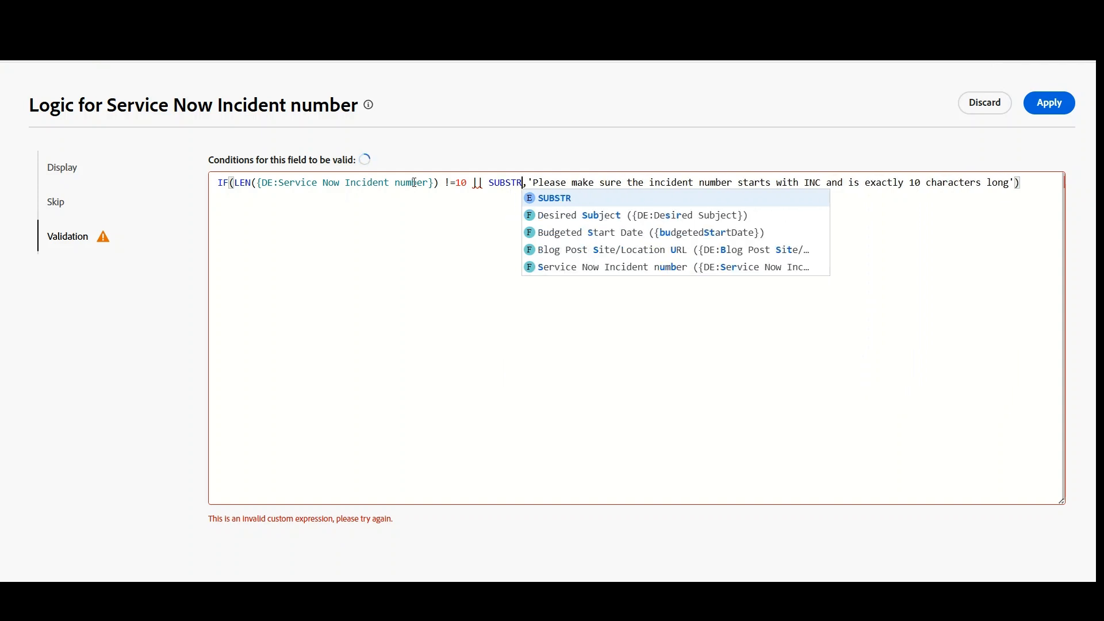
{"action": "key", "text": "Return"}
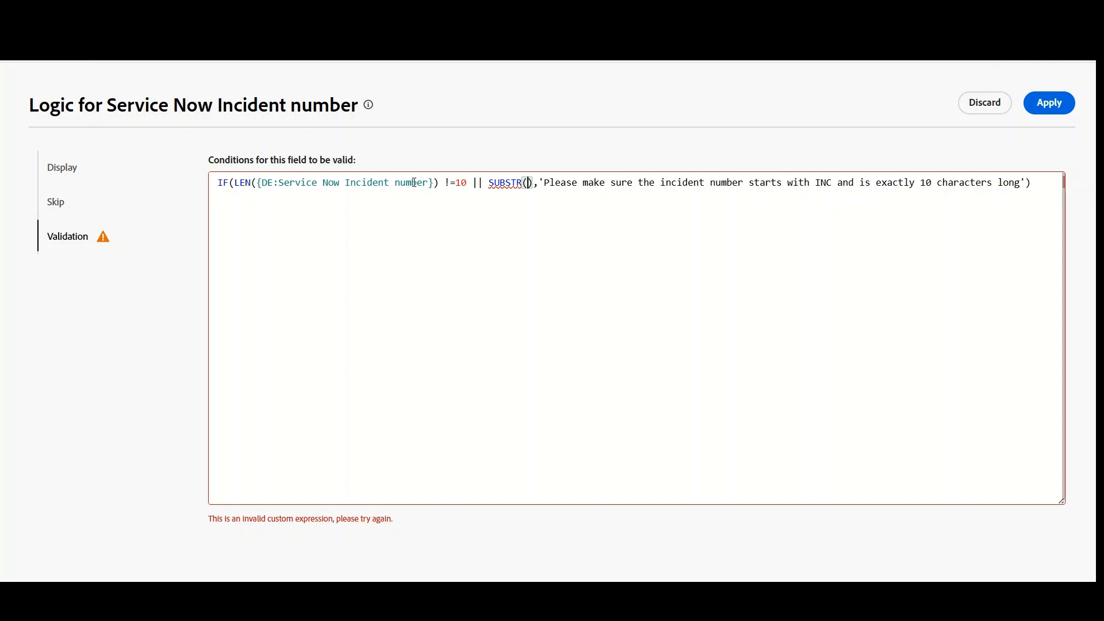
Fill the SUBSTR parentheses with the placeholder arguments field name, start Index, End index.
{"action": "type", "text": "field"}
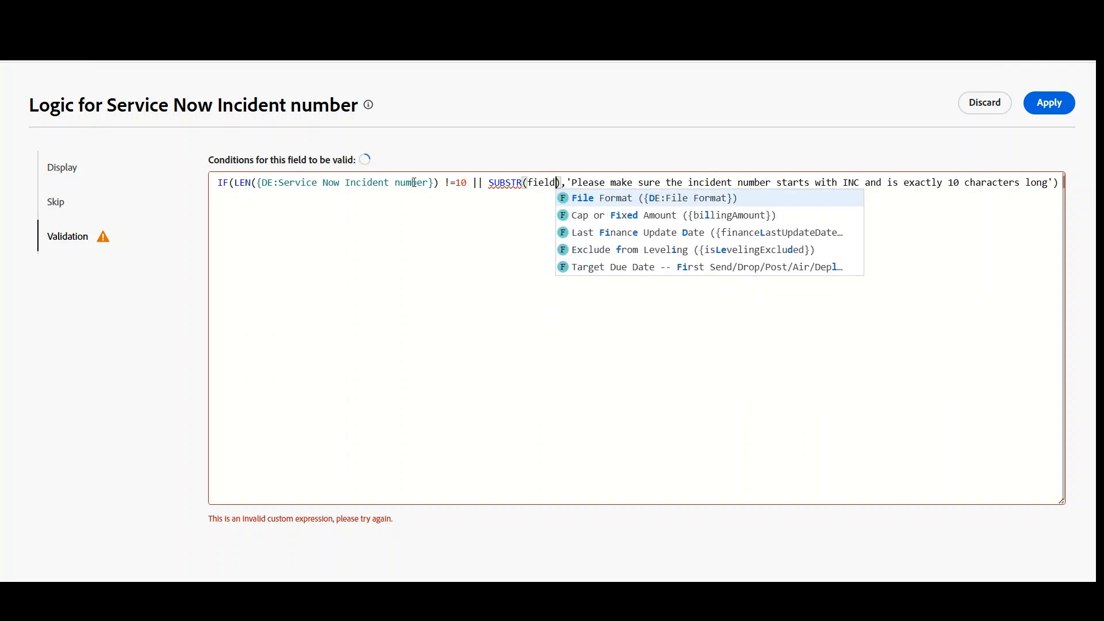
{"action": "type", "text": " name, sta"}
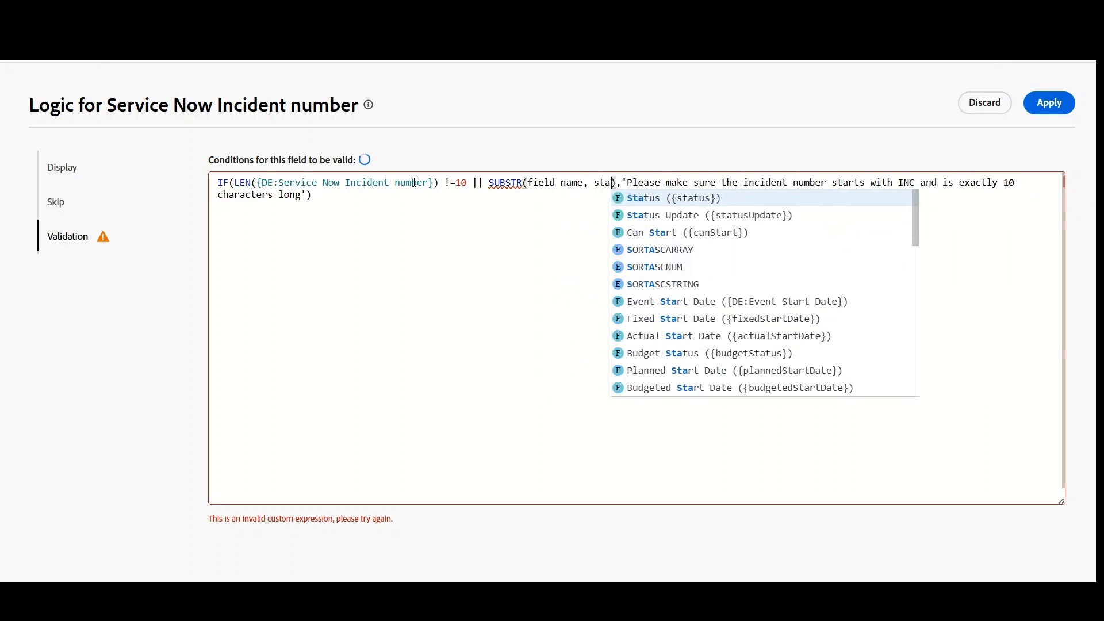
{"action": "type", "text": "rt Inde"}
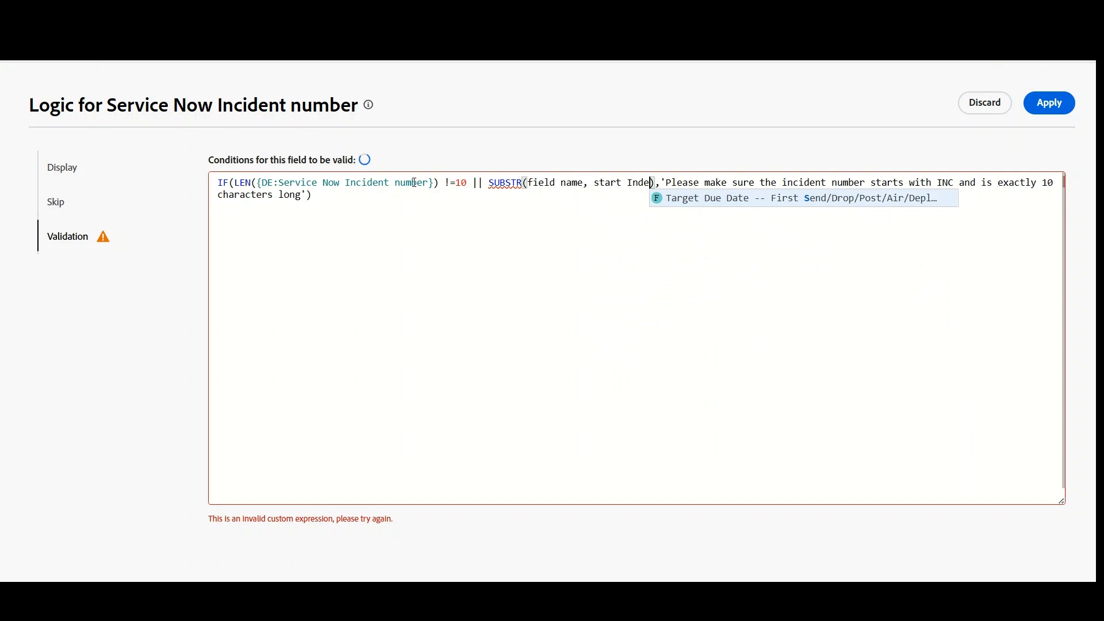
{"action": "type", "text": "x"}
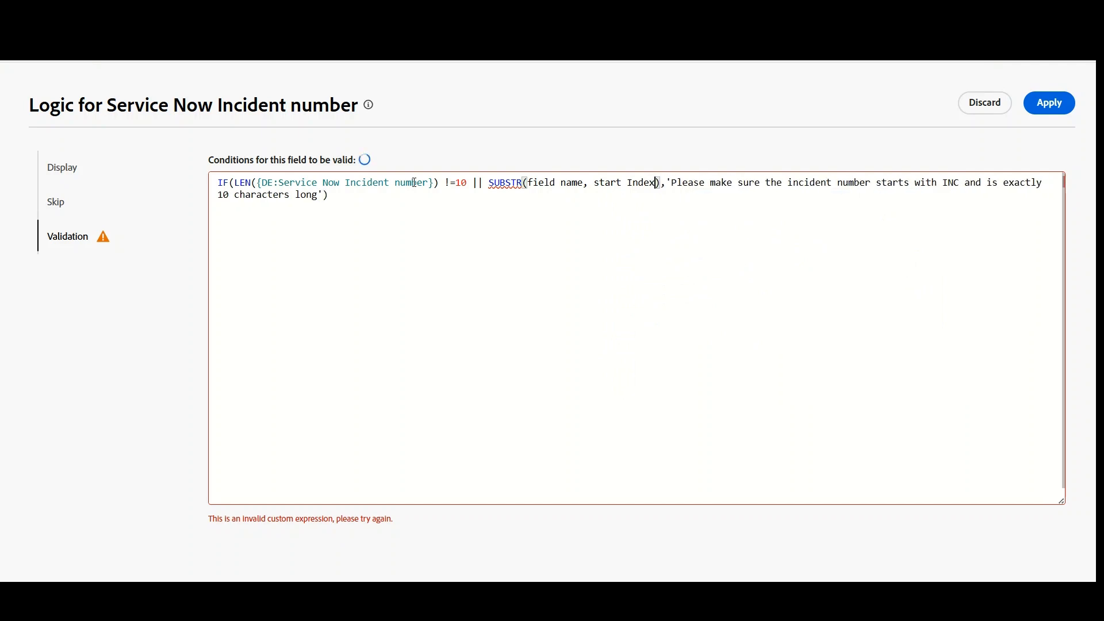
{"action": "type", "text": ", End ind"}
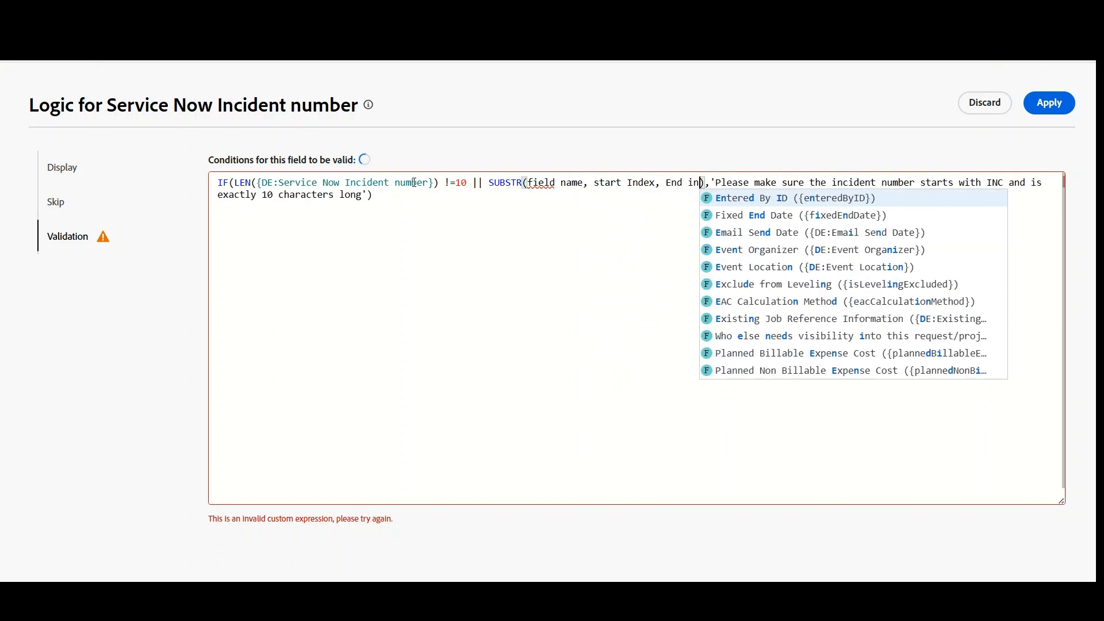
{"action": "type", "text": "ex"}
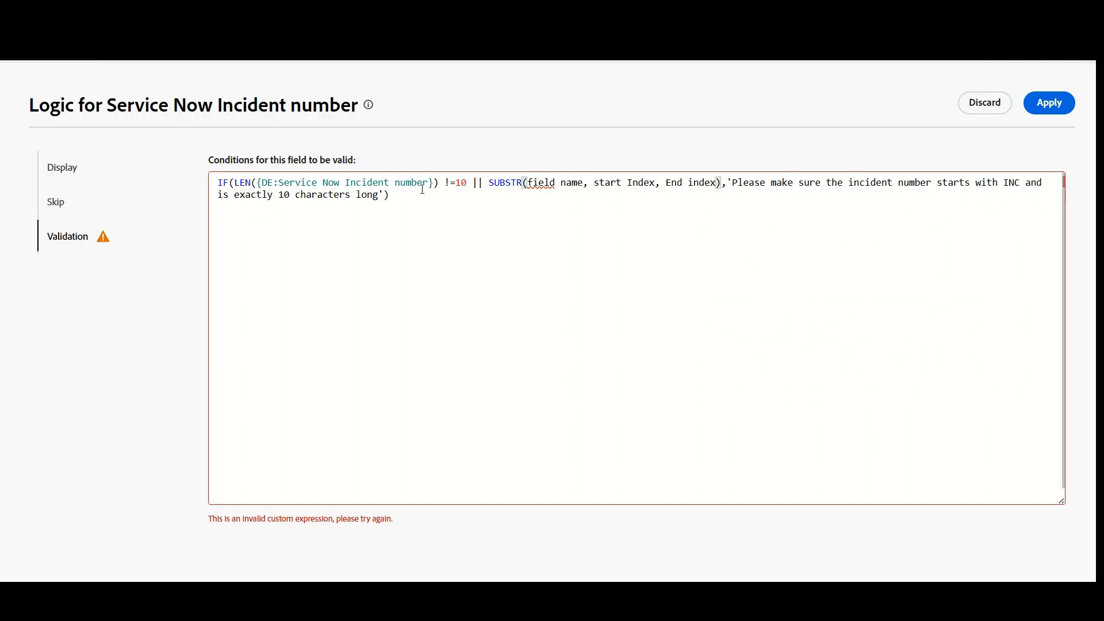
Replace the field name placeholder in SUBSTR with a copy of the {DE:Service Now Incident number} reference.
{"action": "left_click_drag", "start_coordinate": [433, 184], "coordinate": [257, 184]}
{"action": "key", "text": "ctrl+c"}
{"action": "left_click_drag", "start_coordinate": [528, 184], "coordinate": [582, 184]}
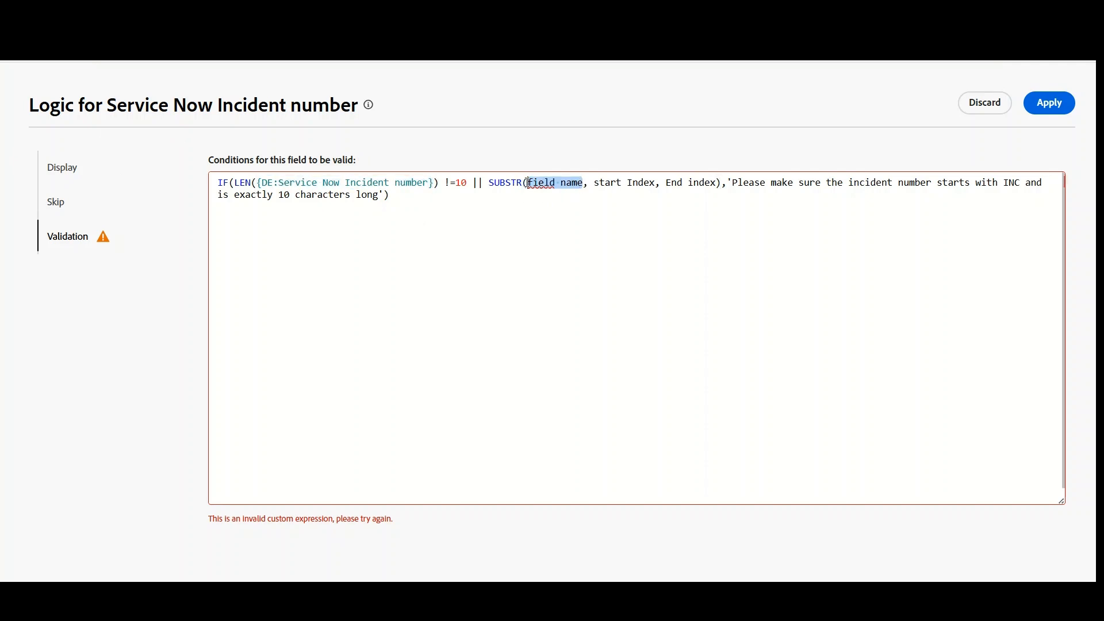
{"action": "key", "text": "ctrl+v"}
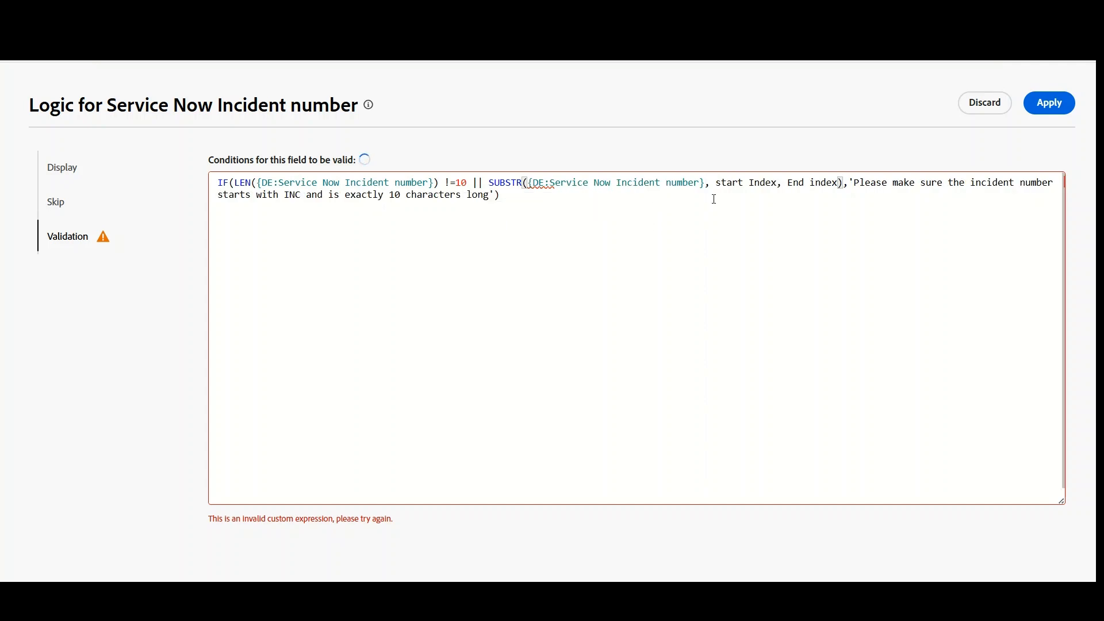
Replace the SUBSTR index placeholders with start index 0 and end index 3.
{"action": "left_click_drag", "start_coordinate": [777, 185], "coordinate": [717, 184]}
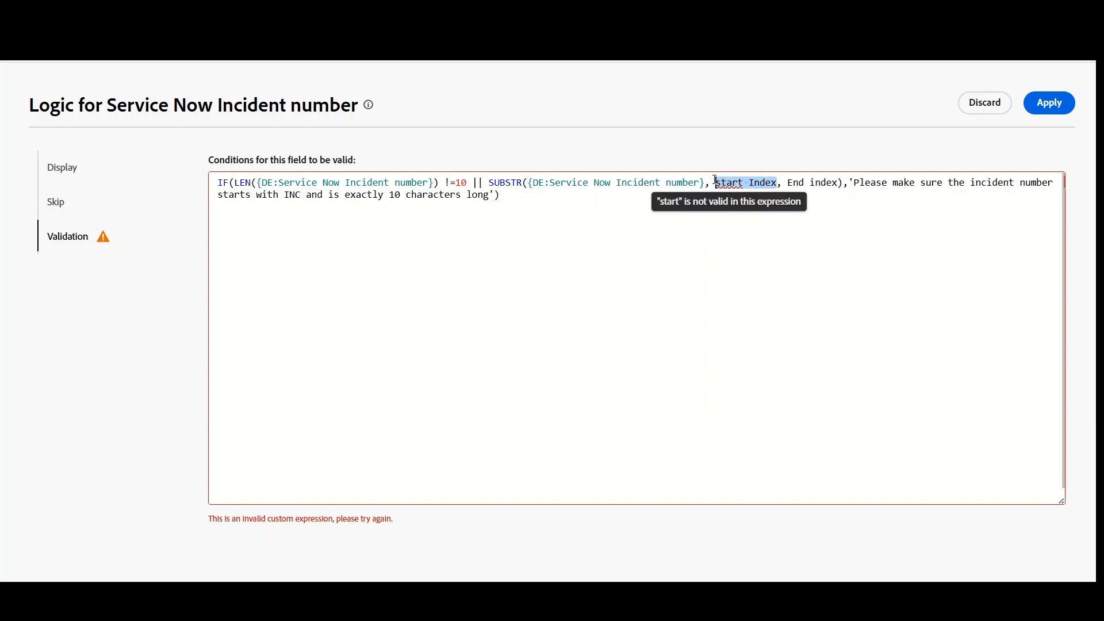
{"action": "type", "text": "0"}
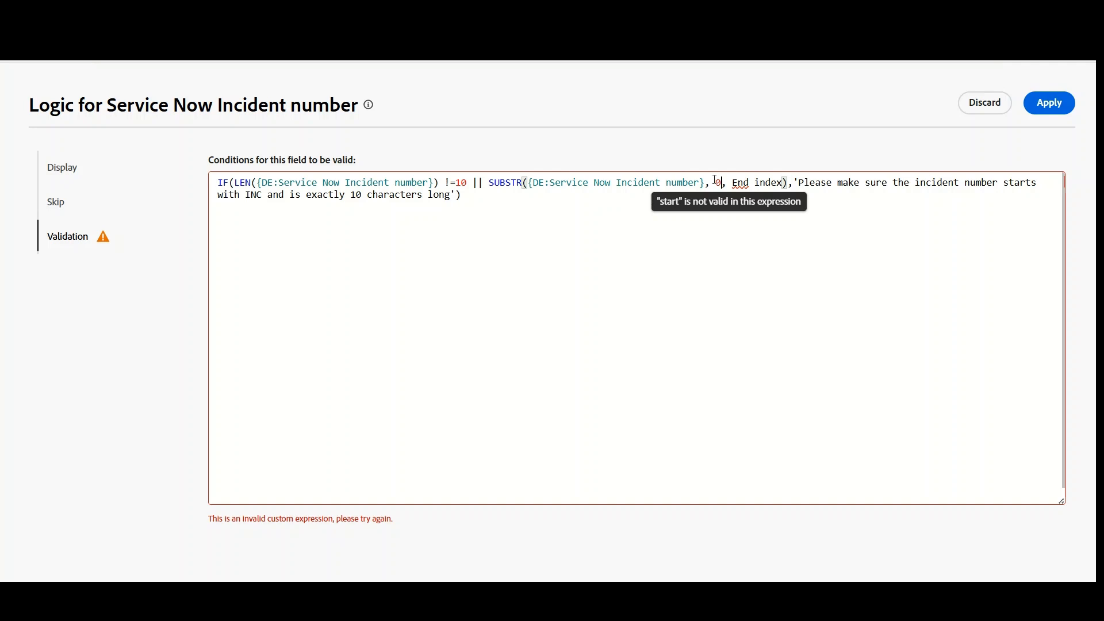
{"action": "left_click_drag", "start_coordinate": [783, 182], "coordinate": [732, 183]}
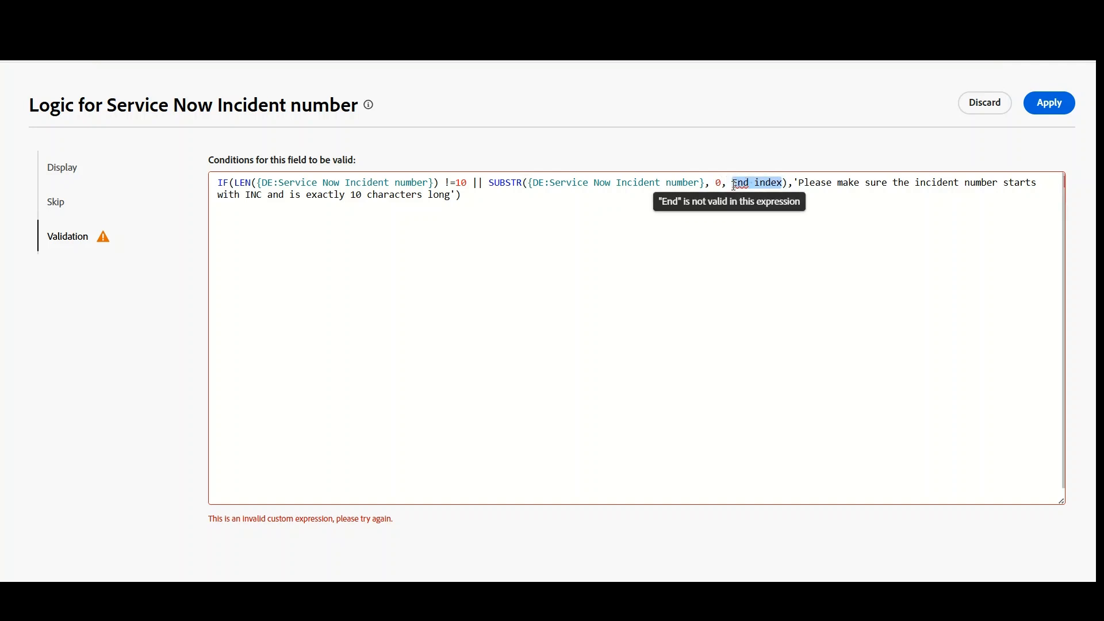
{"action": "type", "text": "3"}
{"action": "left_click", "coordinate": [774, 191]}
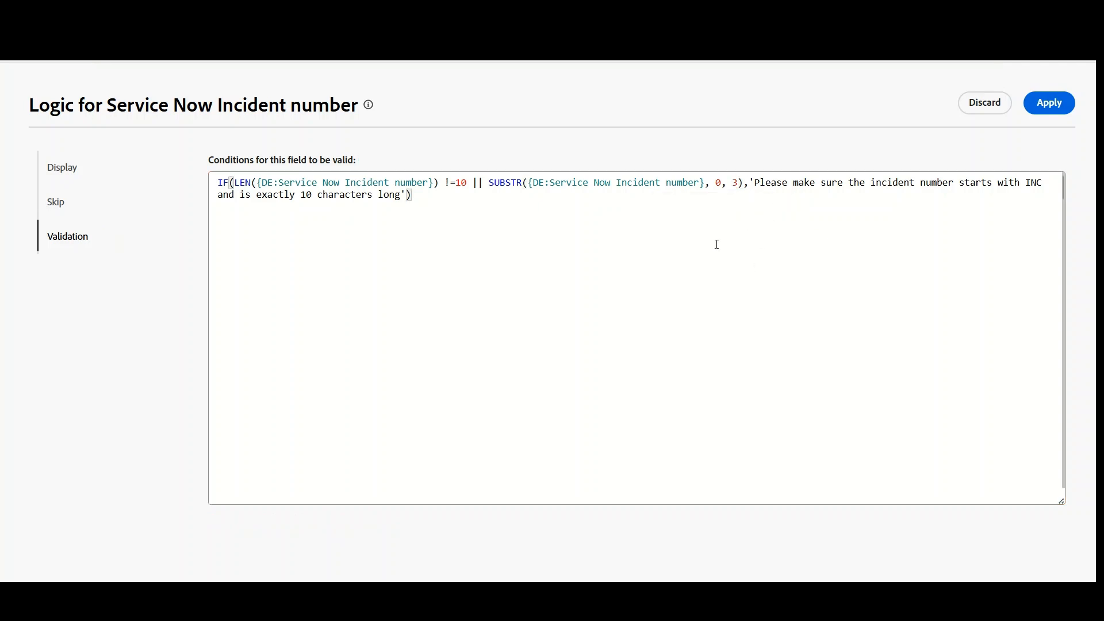
After the SUBSTR function, add the comparison != 'INC' before the error message argument.
{"action": "left_click", "coordinate": [741, 183]}
{"action": "type", "text": ")"}
{"action": "left_click", "coordinate": [511, 198]}
{"action": "left_click_drag", "start_coordinate": [744, 183], "coordinate": [488, 184]}
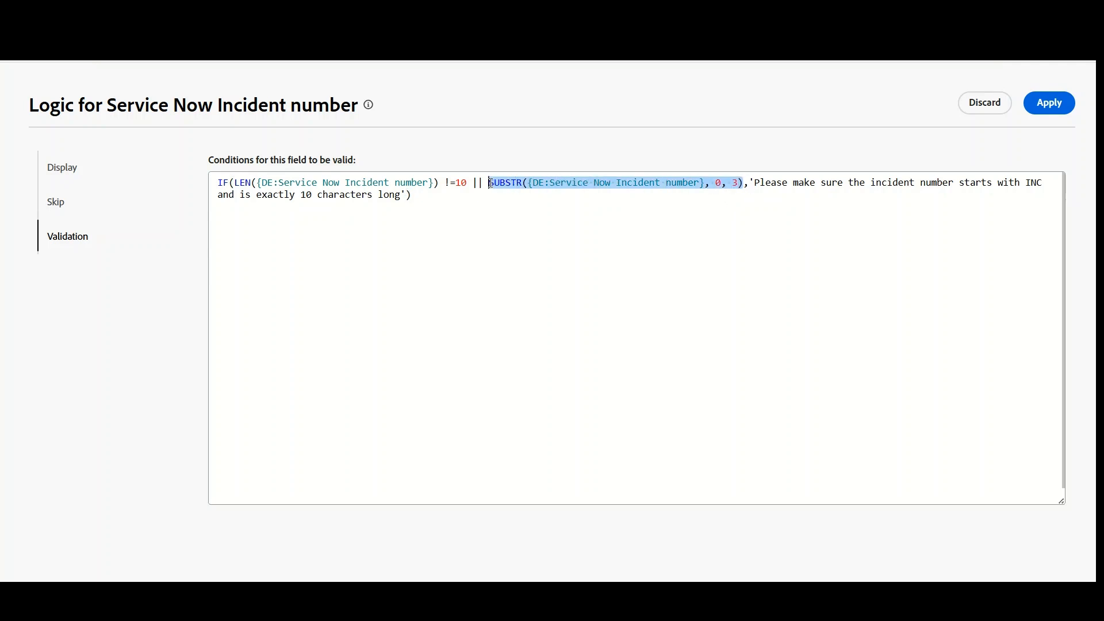
{"action": "left_click", "coordinate": [742, 183]}
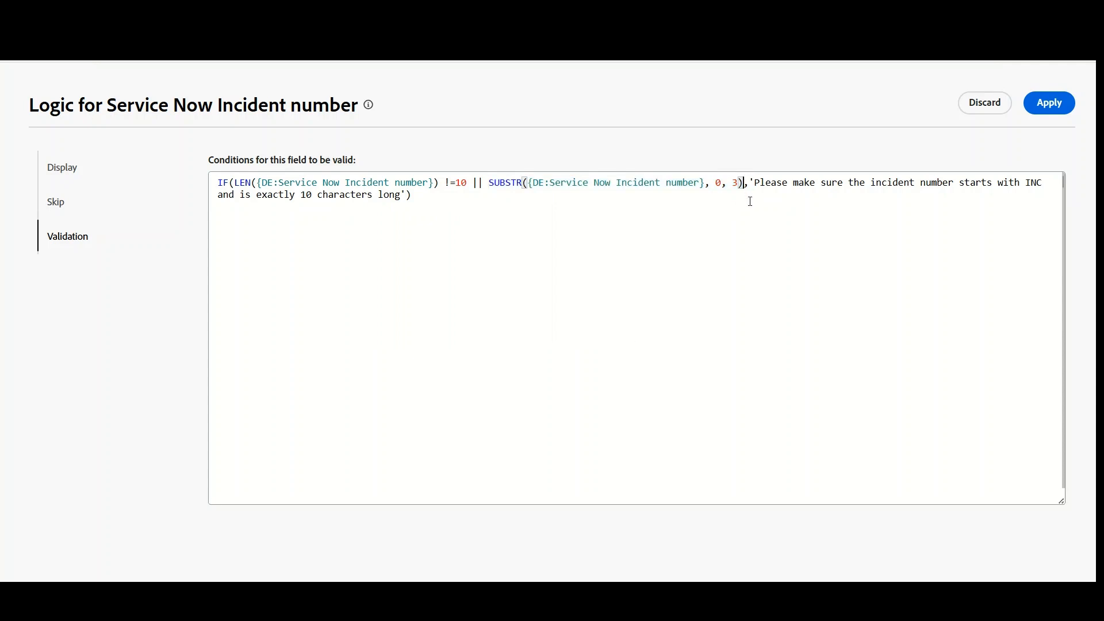
{"action": "type", "text": "!= "}
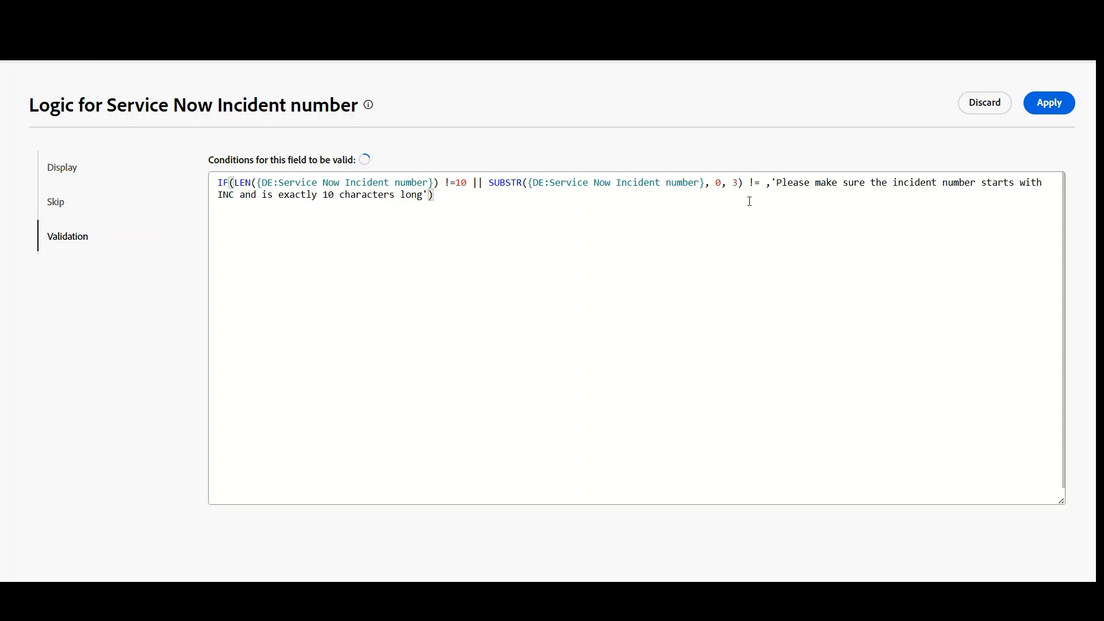
{"action": "type", "text": "IN"}
{"action": "key", "text": "BackSpace"}
{"action": "key", "text": "BackSpace"}
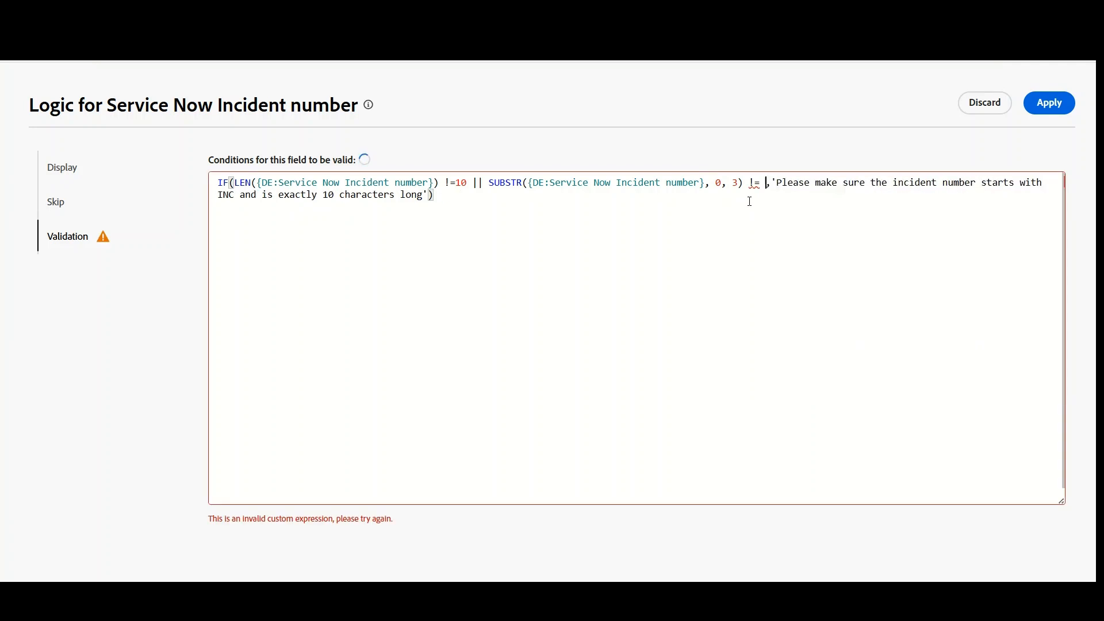
{"action": "type", "text": "''"}
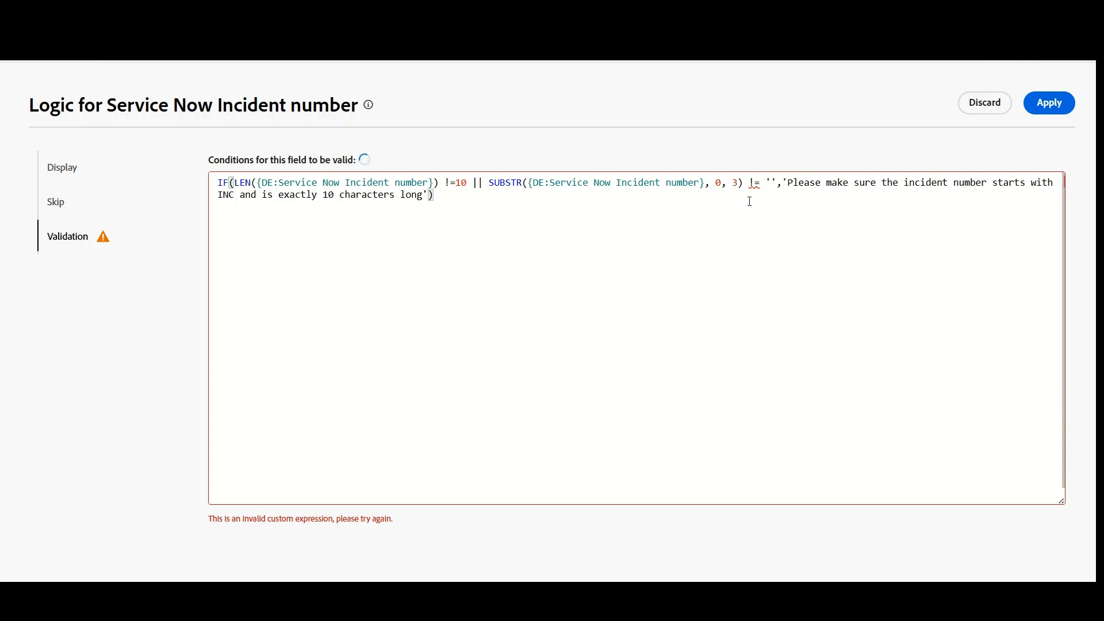
{"action": "type", "text": "INC"}
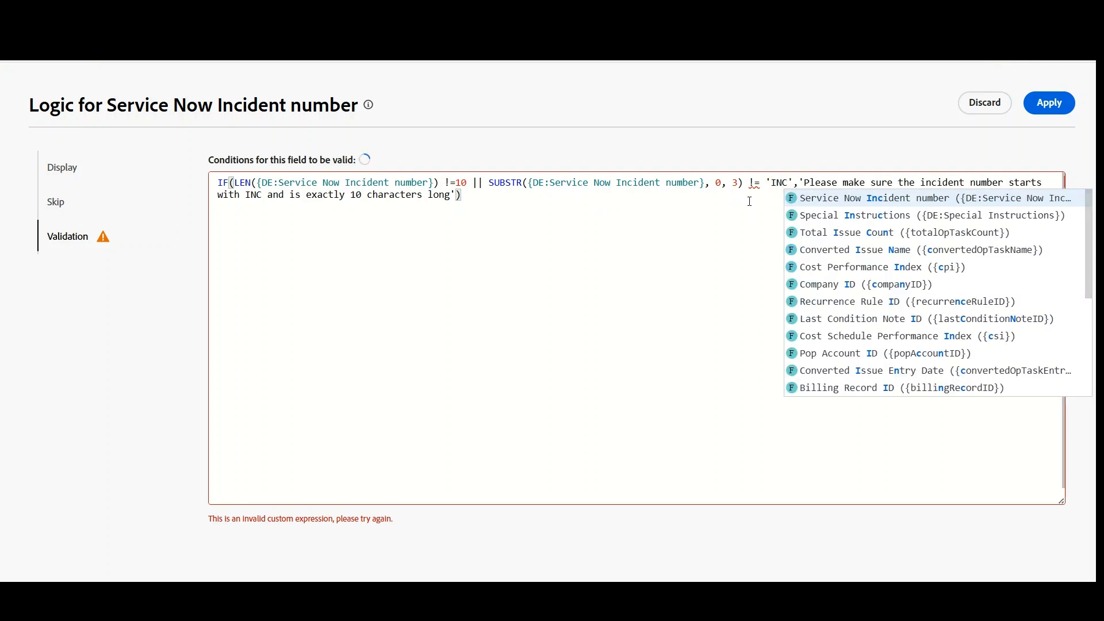
{"action": "left_click", "coordinate": [733, 261]}
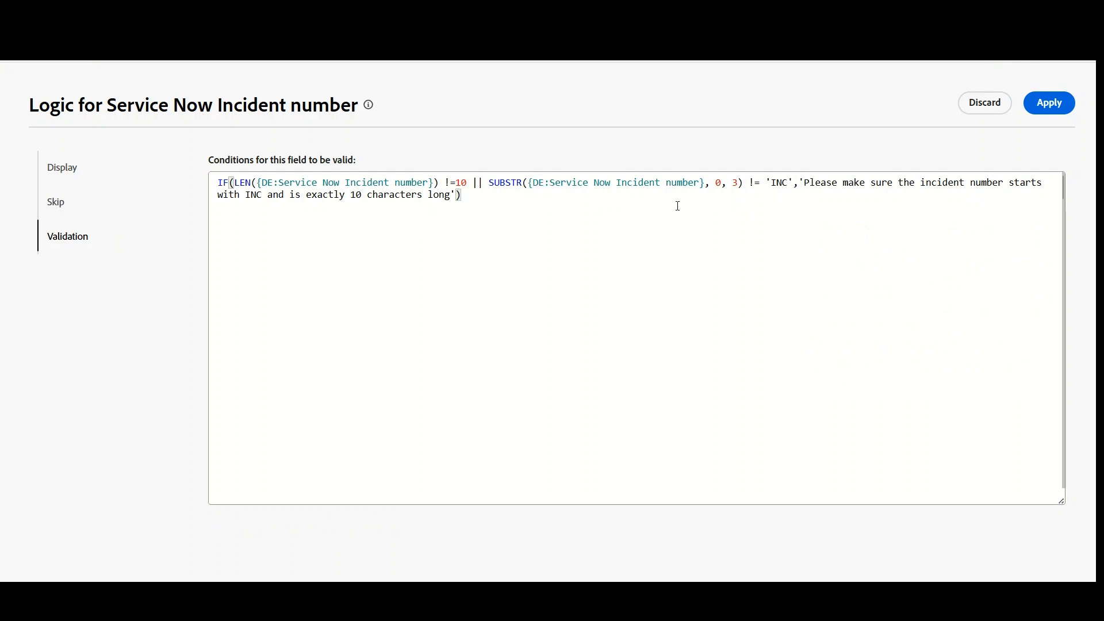
{"action": "left_click_drag", "start_coordinate": [743, 183], "coordinate": [513, 183]}
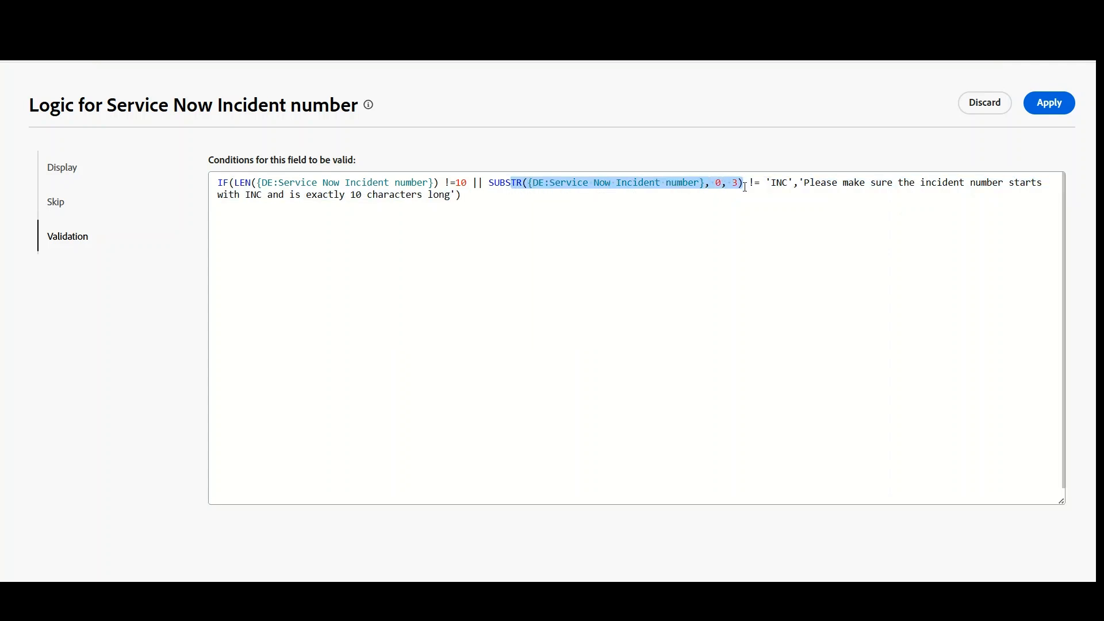
{"action": "left_click", "coordinate": [796, 184]}
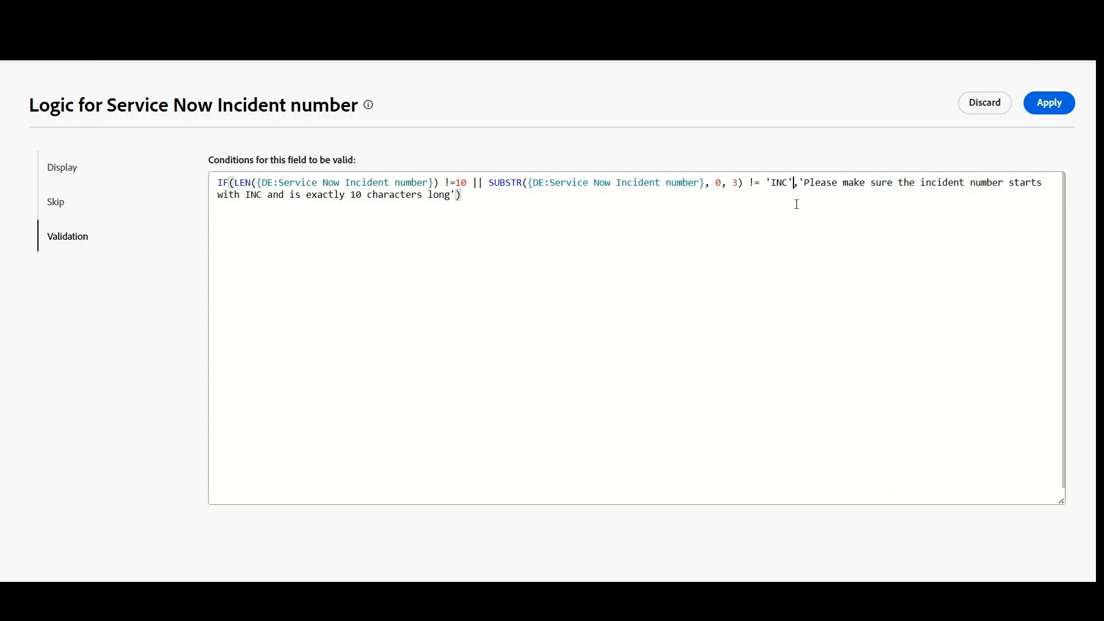
{"action": "left_click", "coordinate": [464, 214]}
{"action": "left_click_drag", "start_coordinate": [498, 201], "coordinate": [230, 168]}
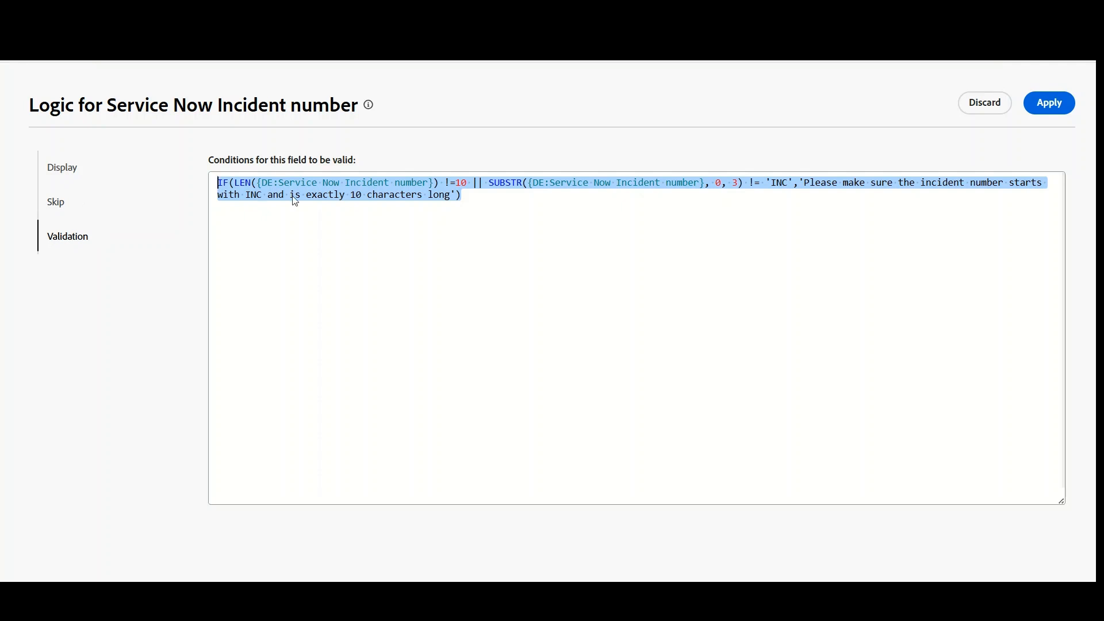
{"action": "left_click", "coordinate": [479, 210]}
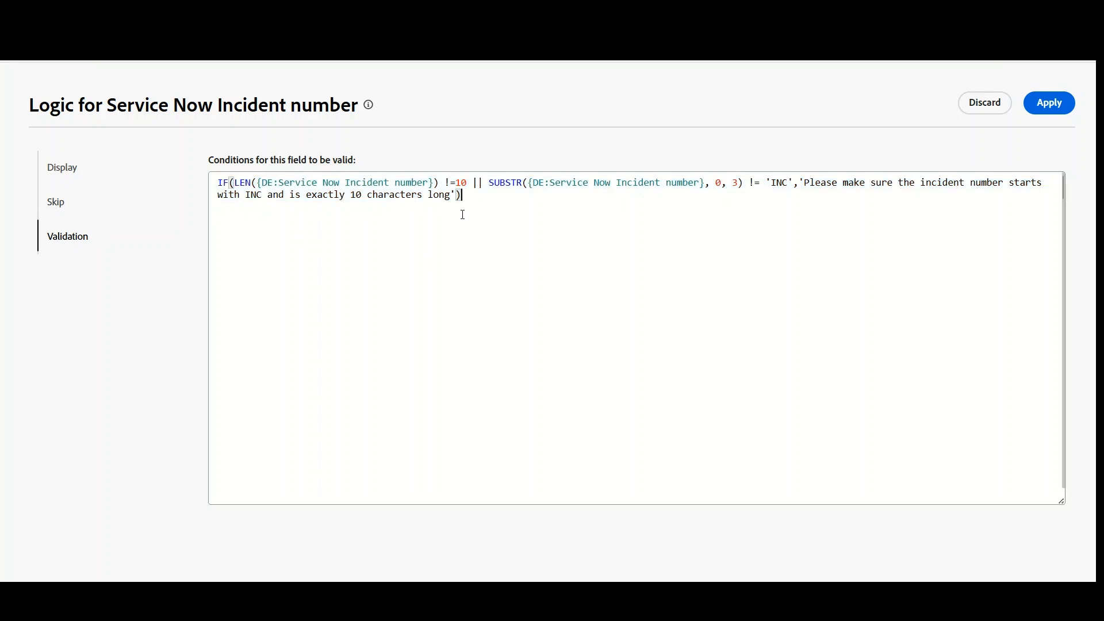
{"action": "triple_click", "coordinate": [490, 197]}
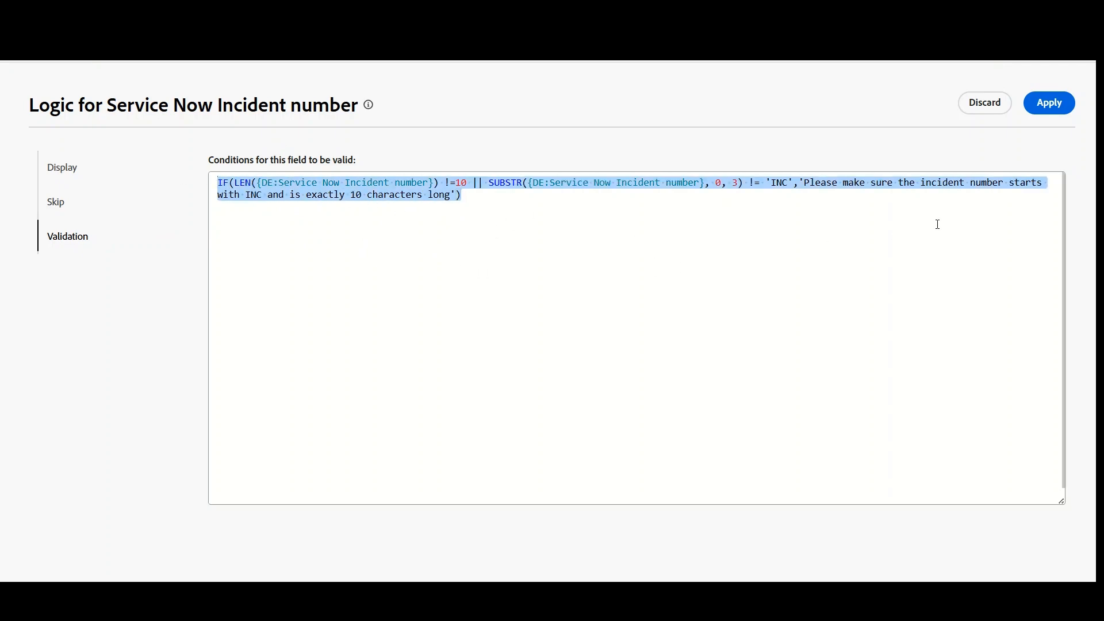
Apply the validation logic to the Service Now Incident number field and save the Validation Logic Demo form.
{"action": "left_click", "coordinate": [1048, 105]}
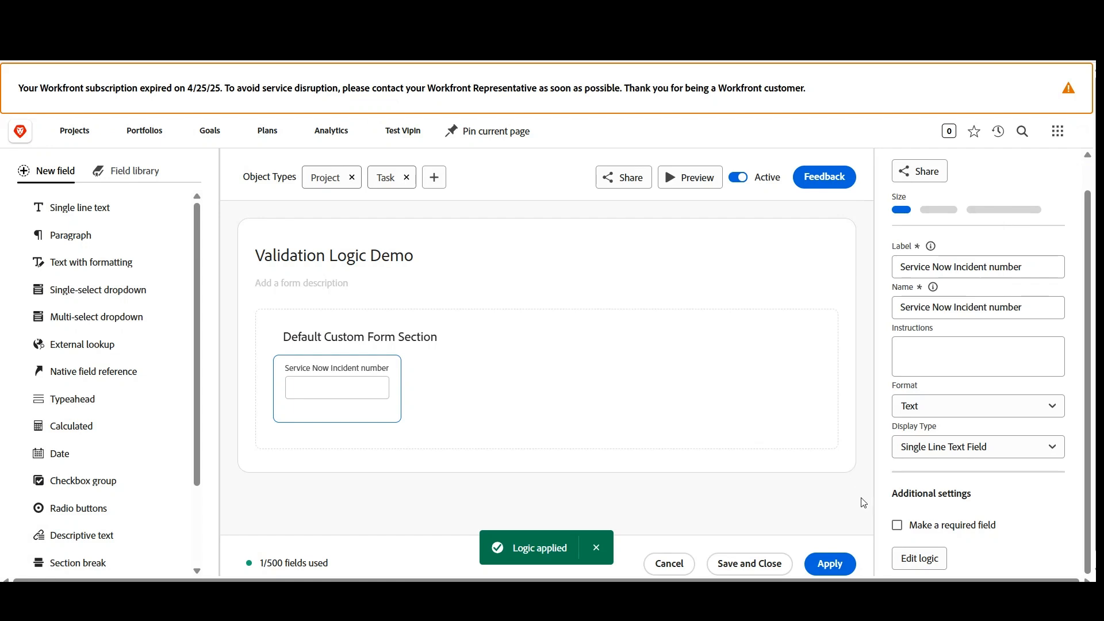
{"action": "left_click", "coordinate": [832, 568]}
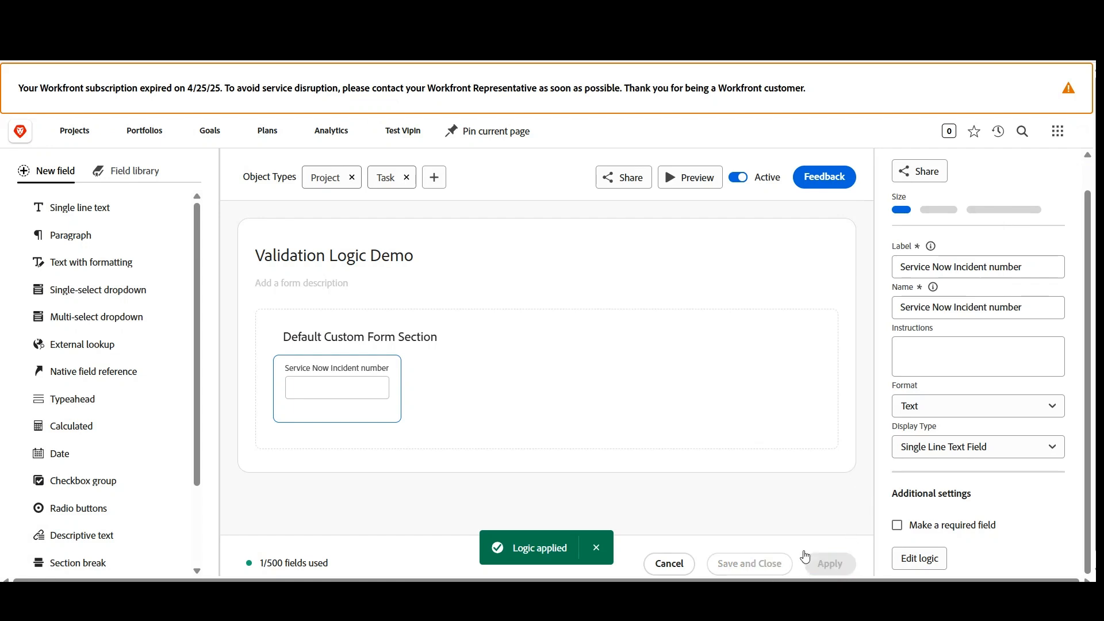
{"action": "left_click", "coordinate": [769, 572]}
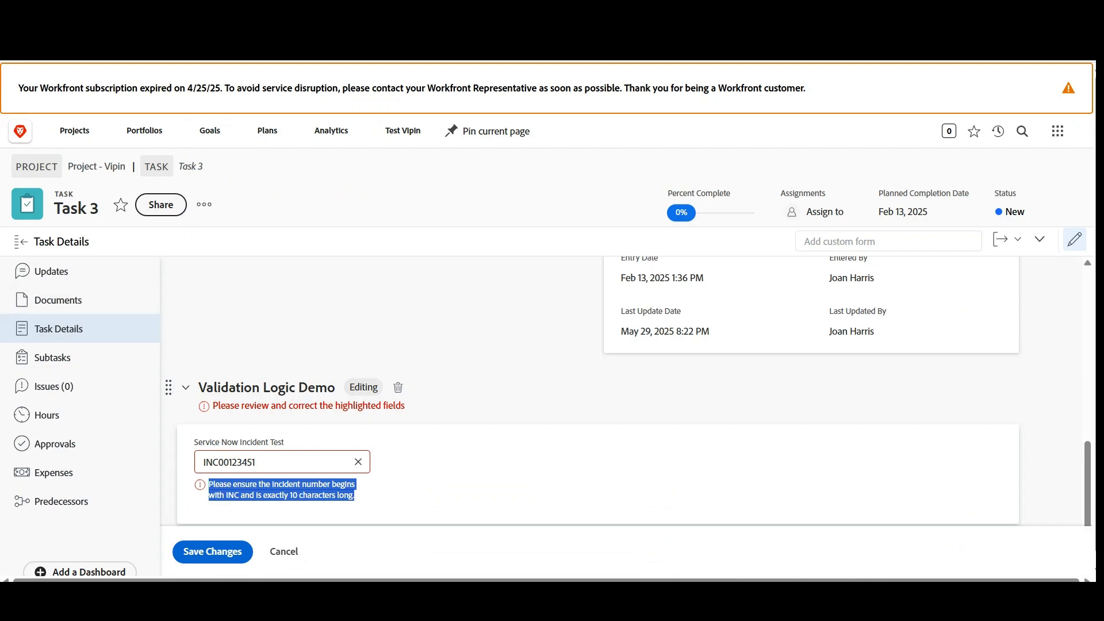
Reload the Task 3 details and enter INC0012345 as the Service Now Incident number in the Validation Logic Demo form.
{"action": "key", "text": "F5"}
{"action": "left_click", "coordinate": [598, 172]}
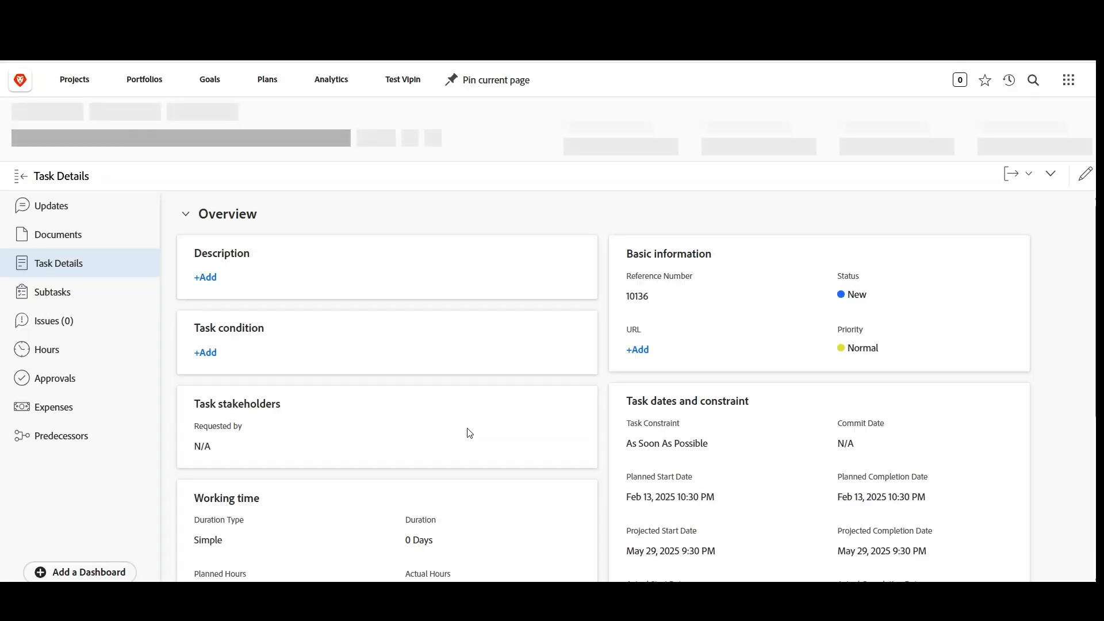
{"action": "scroll", "coordinate": [515, 362], "scroll_direction": "down", "scroll_amount": 5}
{"action": "left_click", "coordinate": [188, 523]}
{"action": "scroll", "coordinate": [562, 439], "scroll_direction": "down", "scroll_amount": 2}
{"action": "left_click", "coordinate": [207, 506]}
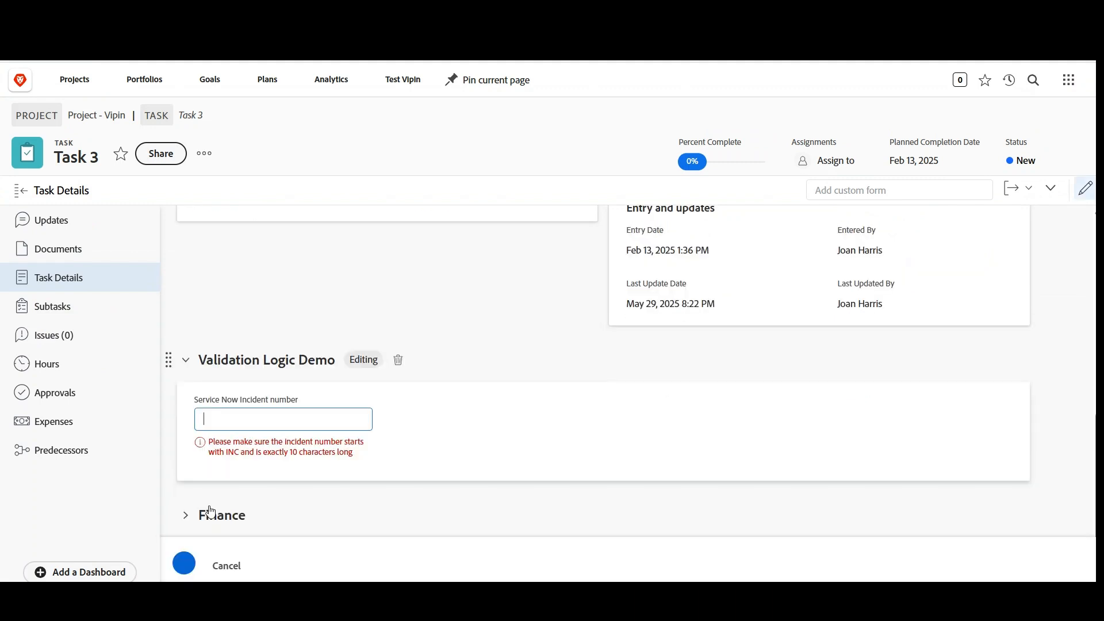
{"action": "type", "text": "INC00"}
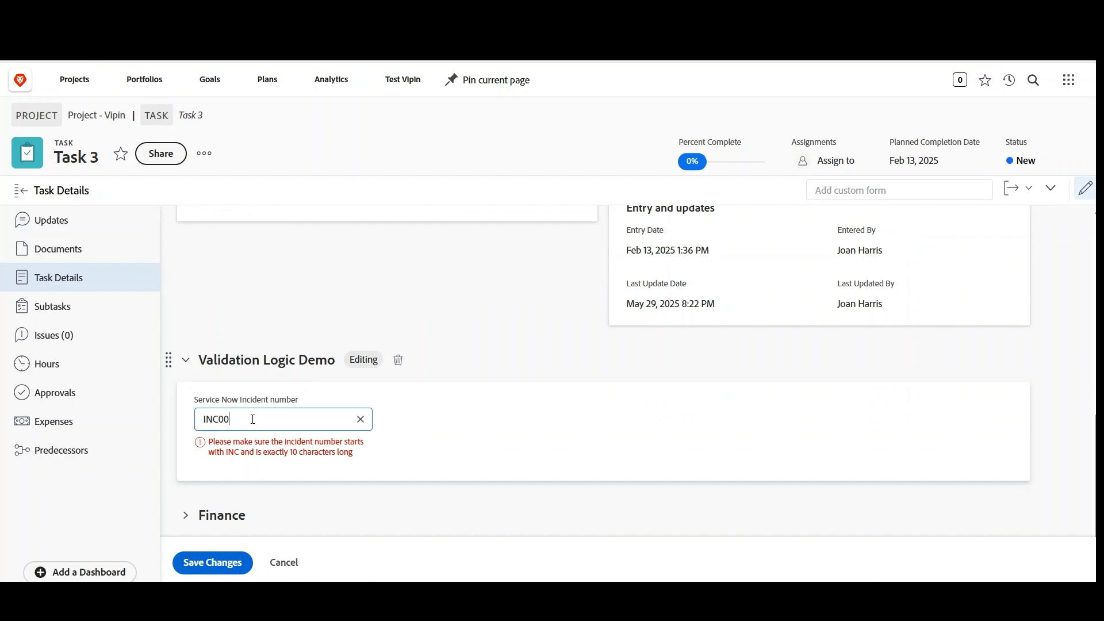
{"action": "type", "text": "12345"}
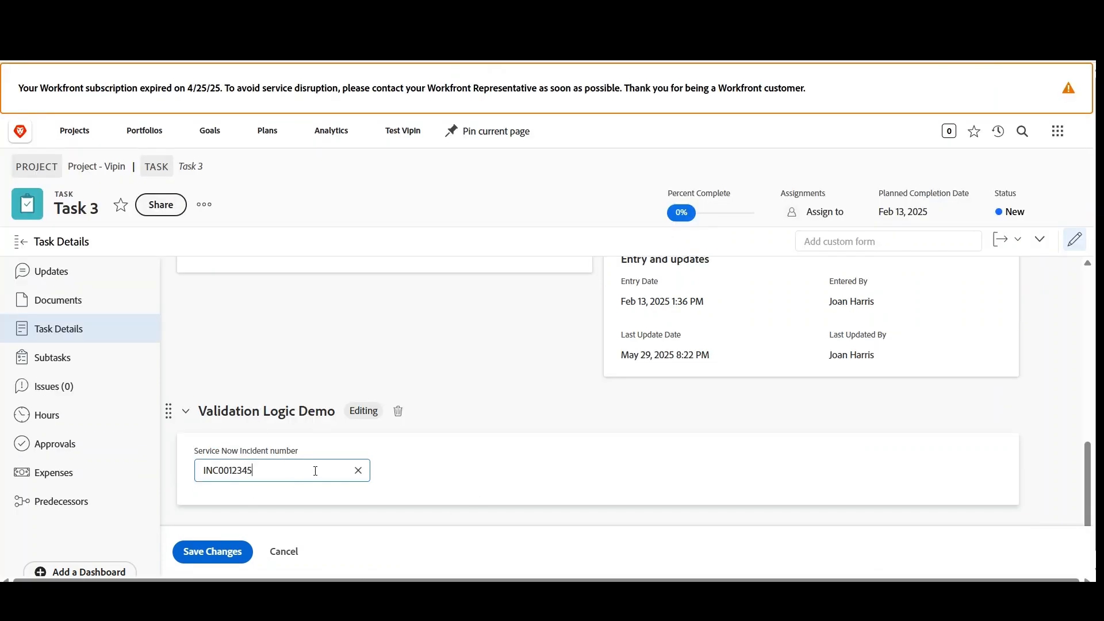
Change the incident number to INC00123452 and check the validation message under the field.
{"action": "scroll", "coordinate": [253, 486], "scroll_direction": "down", "scroll_amount": 1}
{"action": "left_click_drag", "start_coordinate": [260, 451], "coordinate": [200, 453]}
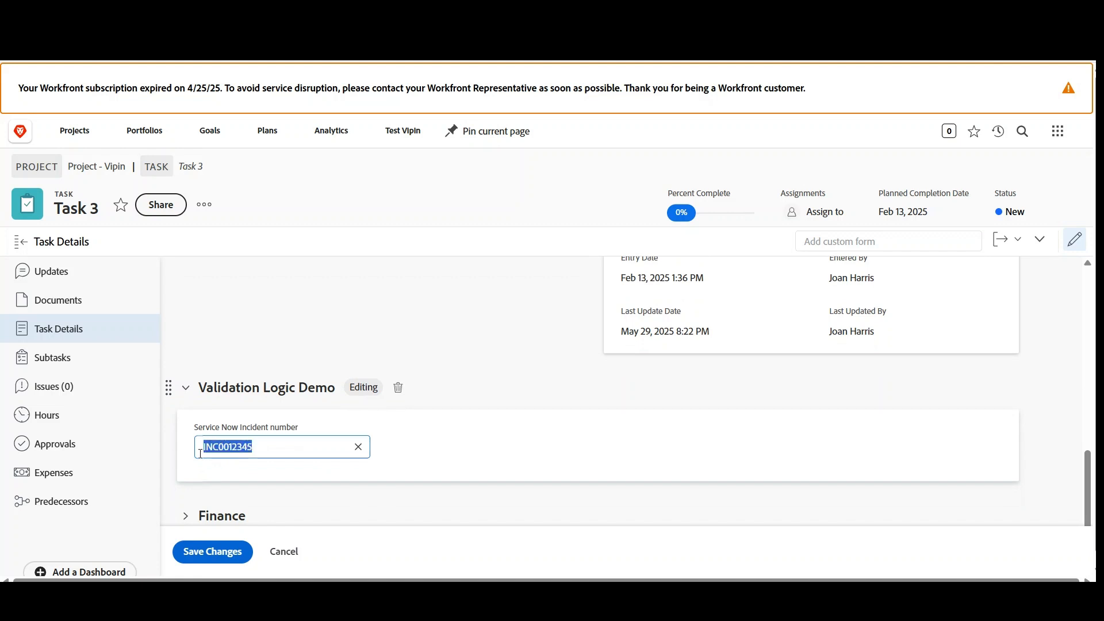
{"action": "left_click", "coordinate": [263, 444]}
{"action": "type", "text": "2"}
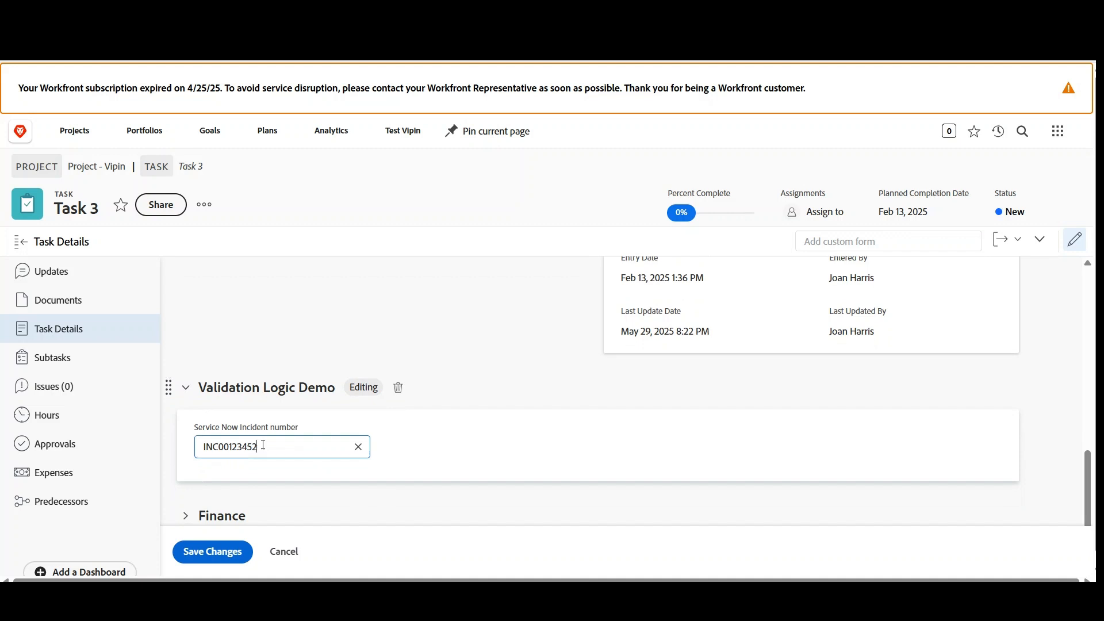
{"action": "left_click_drag", "start_coordinate": [353, 495], "coordinate": [208, 484]}
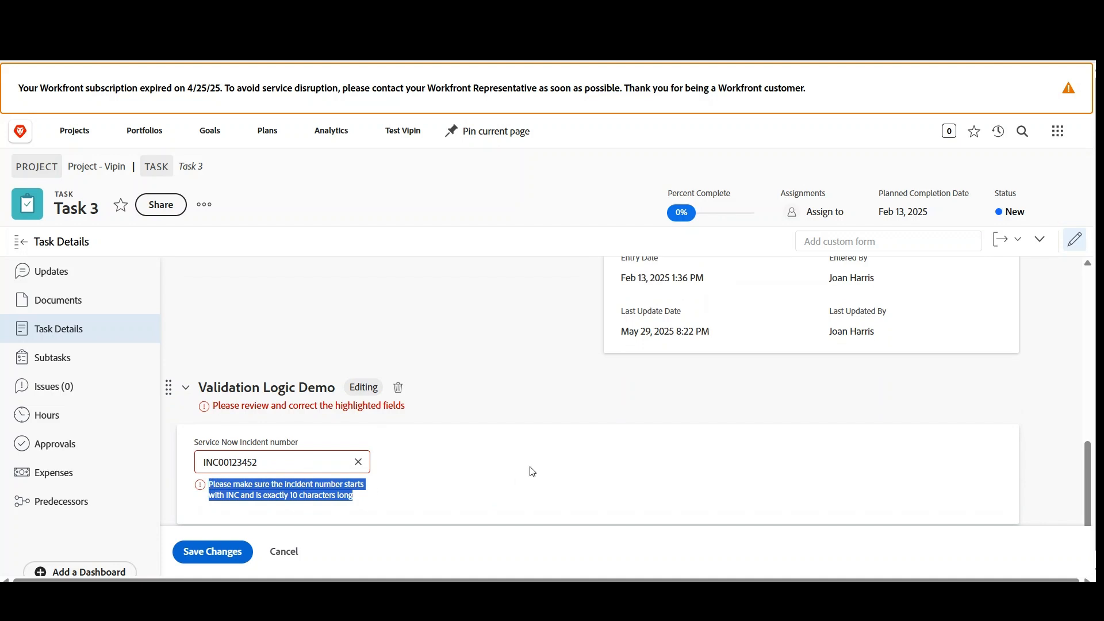